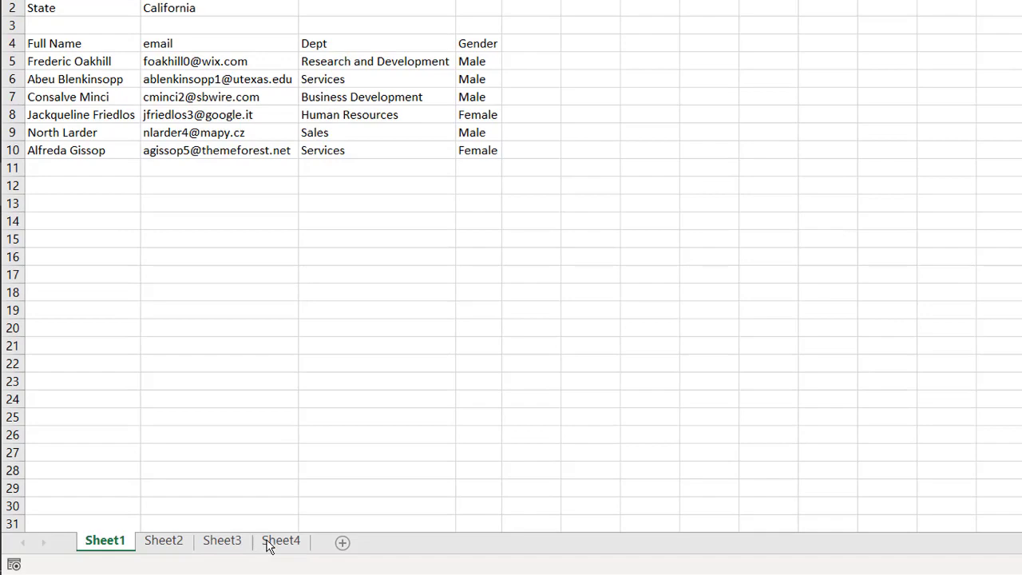
Look through Sheet1 to Sheet4 to compare the state header and the employee table layout on each.
{"action": "left_click", "coordinate": [171, 543]}
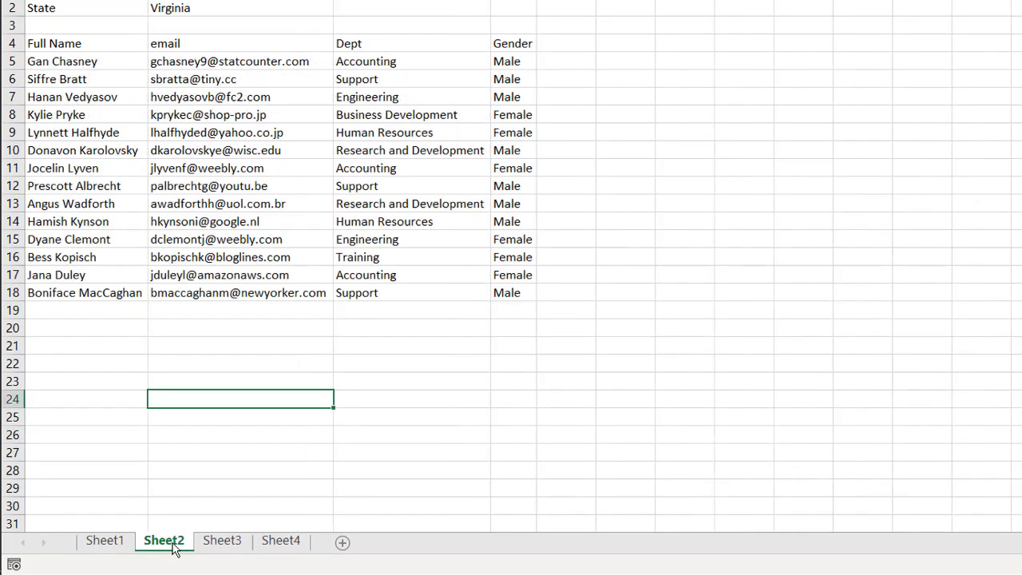
{"action": "key", "text": "ctrl+Page_Down"}
{"action": "key", "text": "ctrl+Page_Down"}
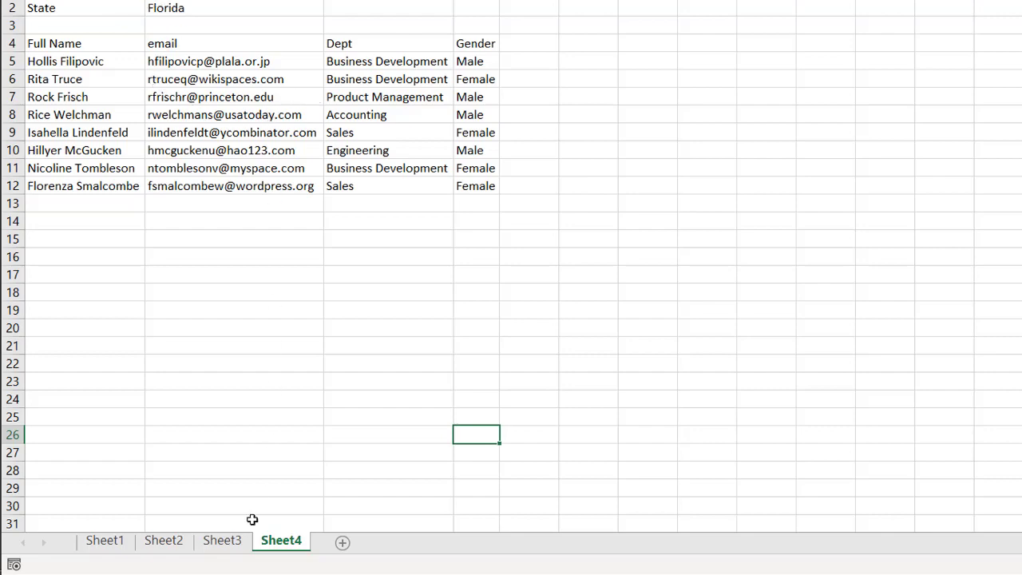
{"action": "left_click", "coordinate": [224, 542]}
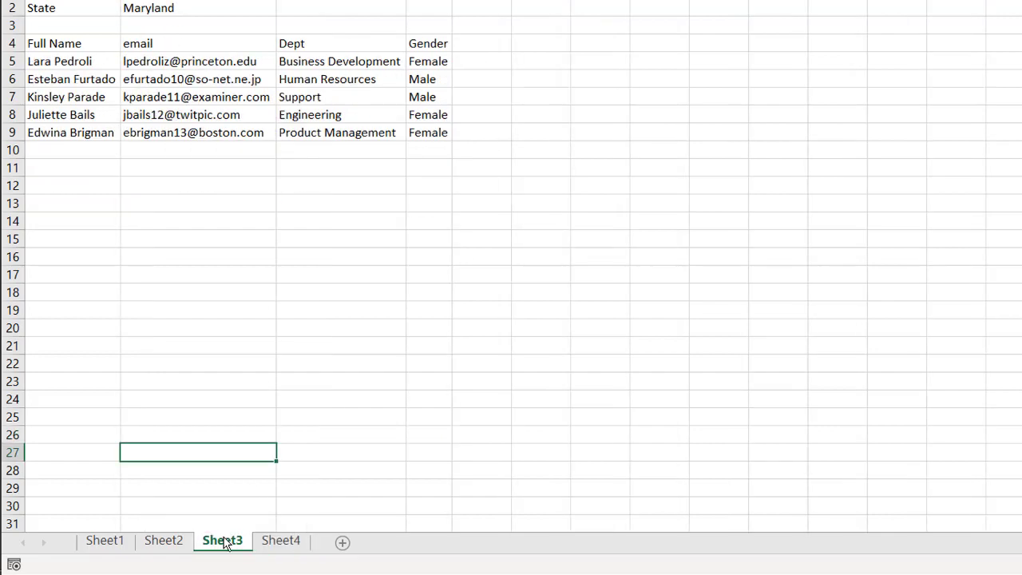
{"action": "left_click", "coordinate": [165, 543]}
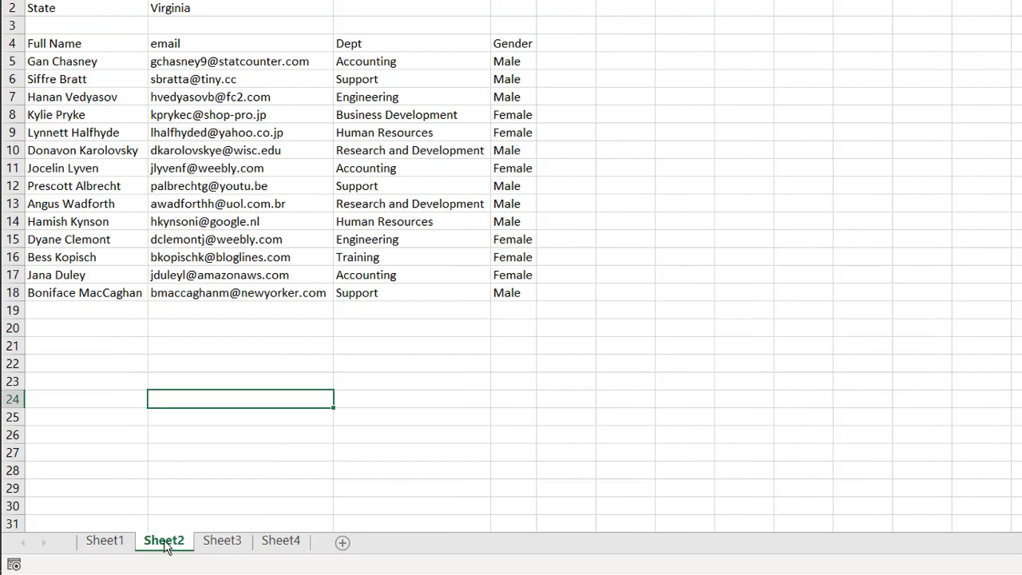
{"action": "left_click", "coordinate": [109, 547]}
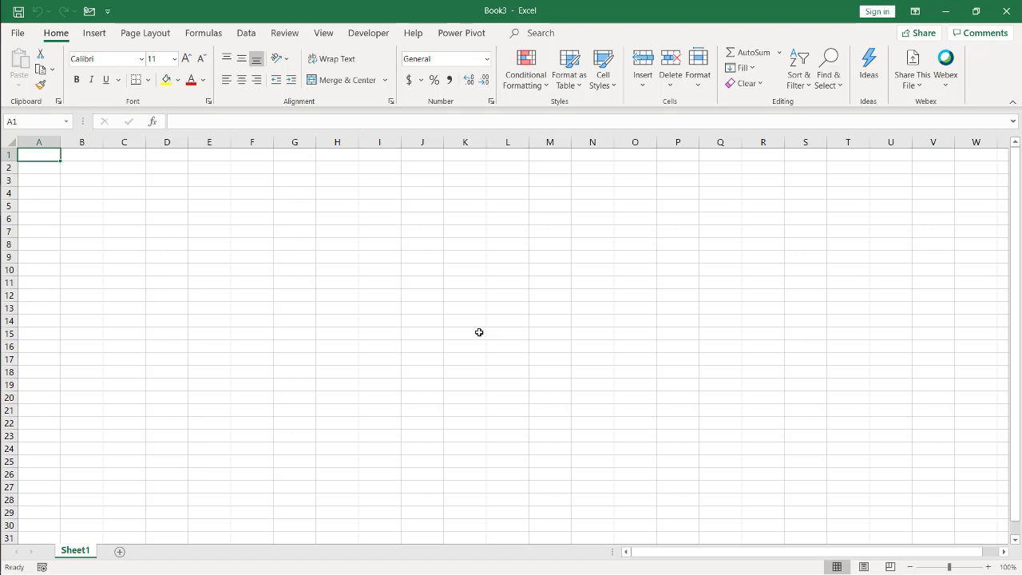
Import data from the workbook file pq-append-tabs.xlsx into the blank workbook.
{"action": "left_click", "coordinate": [246, 33]}
{"action": "left_click", "coordinate": [21, 83]}
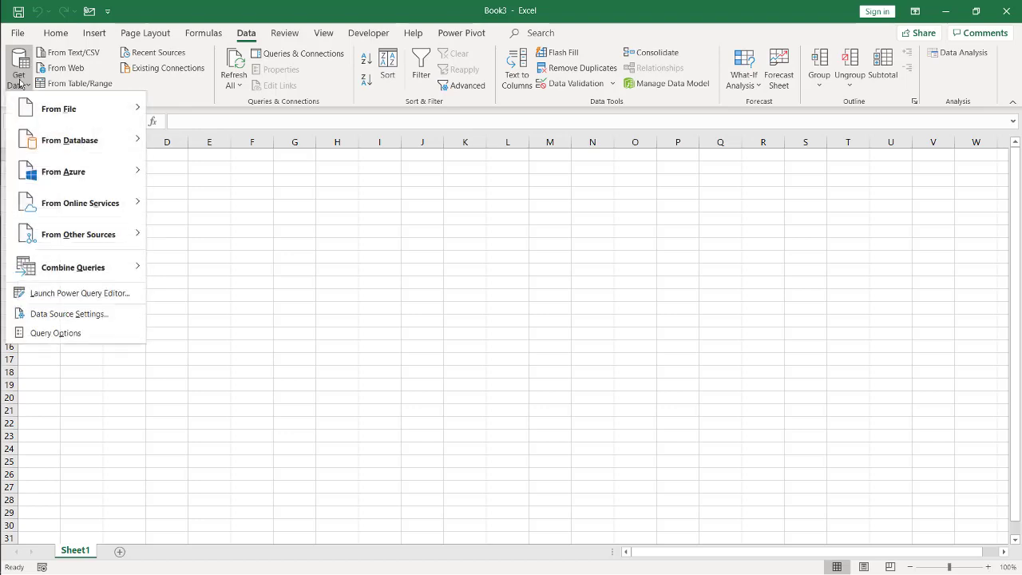
{"action": "mouse_move", "coordinate": [56, 109]}
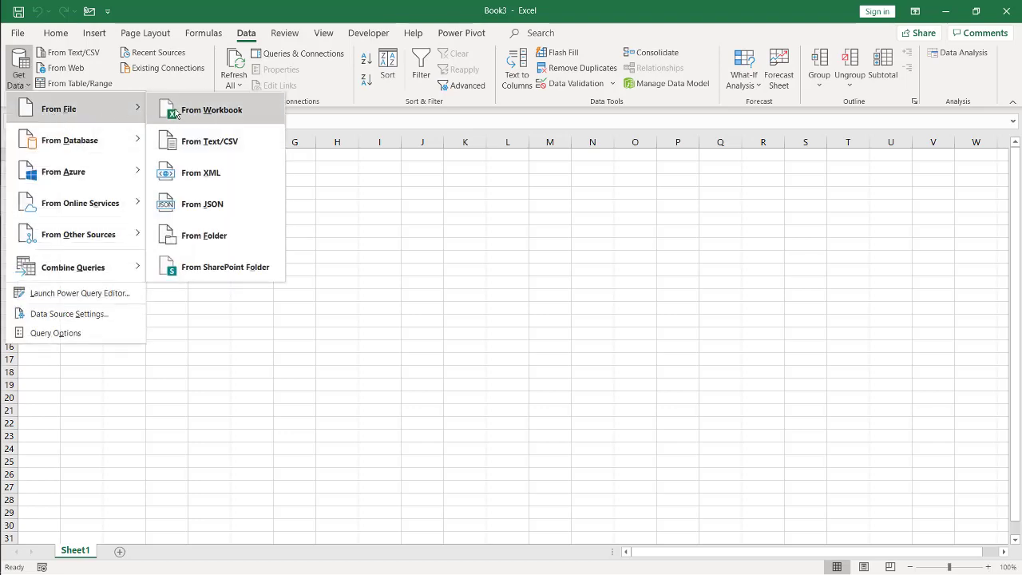
{"action": "left_click", "coordinate": [255, 120]}
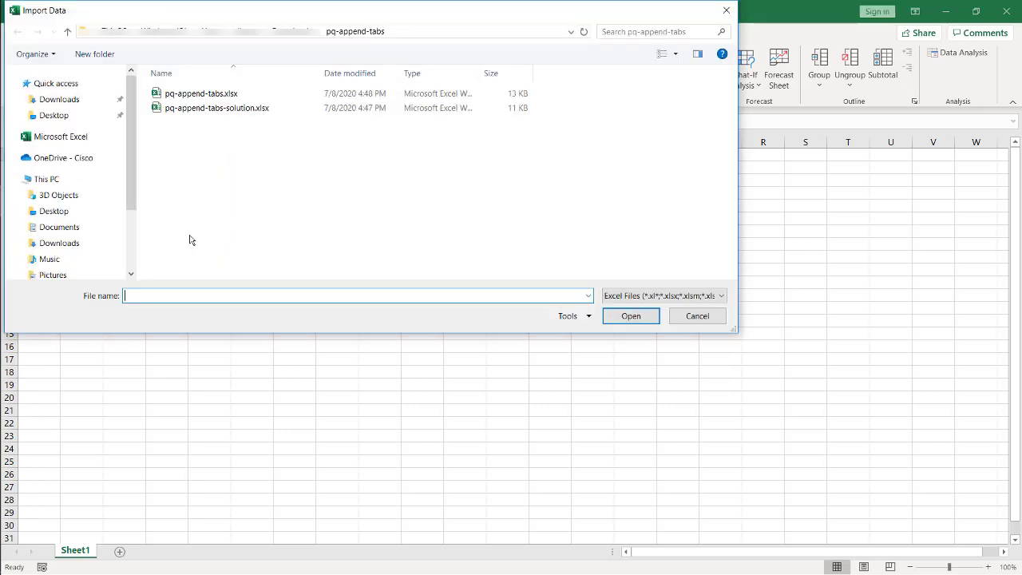
{"action": "double_click", "coordinate": [203, 94]}
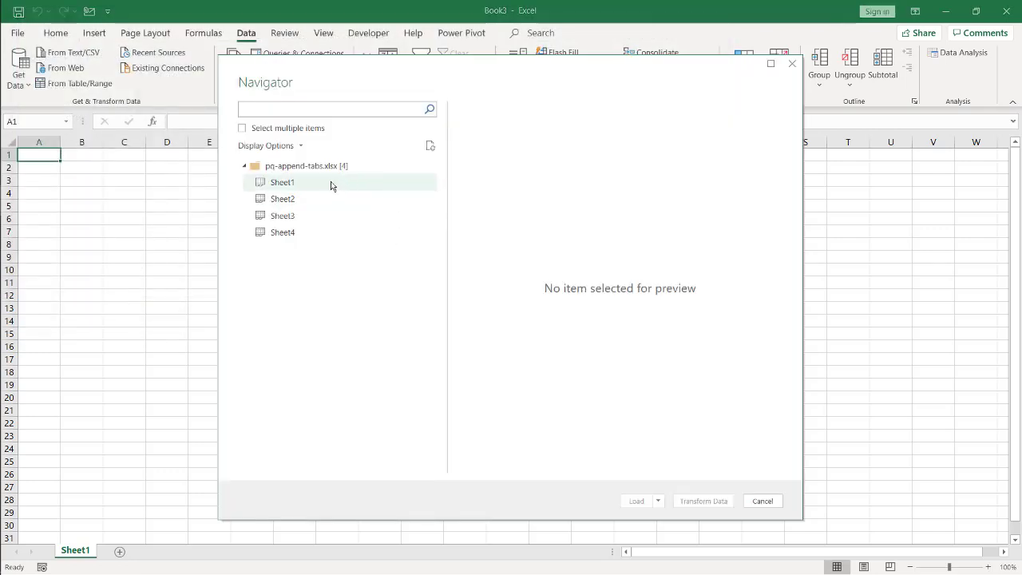
Preview the four sheets, select the whole pq-append-tabs.xlsx workbook and open it for transformation in Power Query Editor.
{"action": "left_click", "coordinate": [331, 185]}
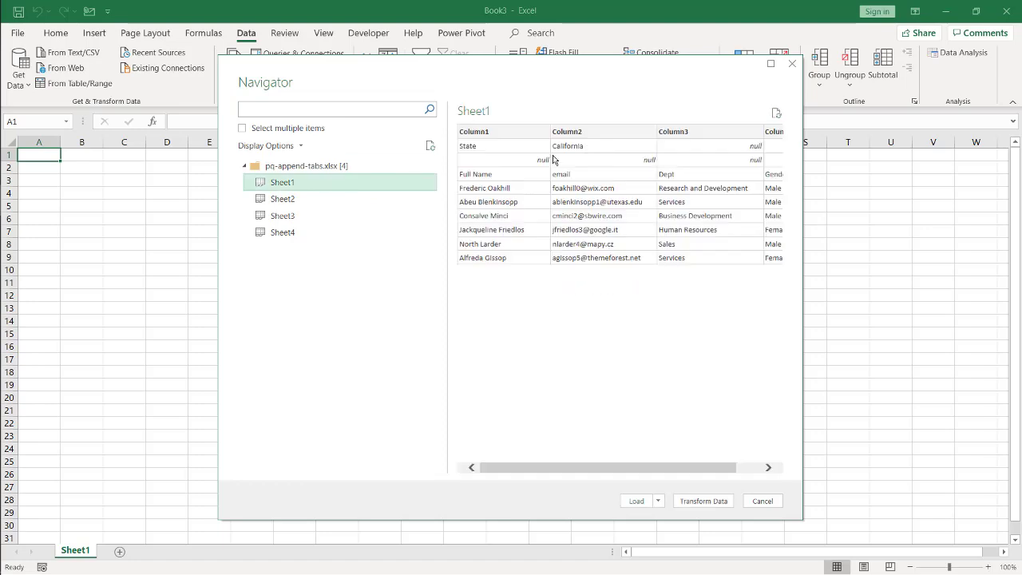
{"action": "left_click", "coordinate": [332, 200]}
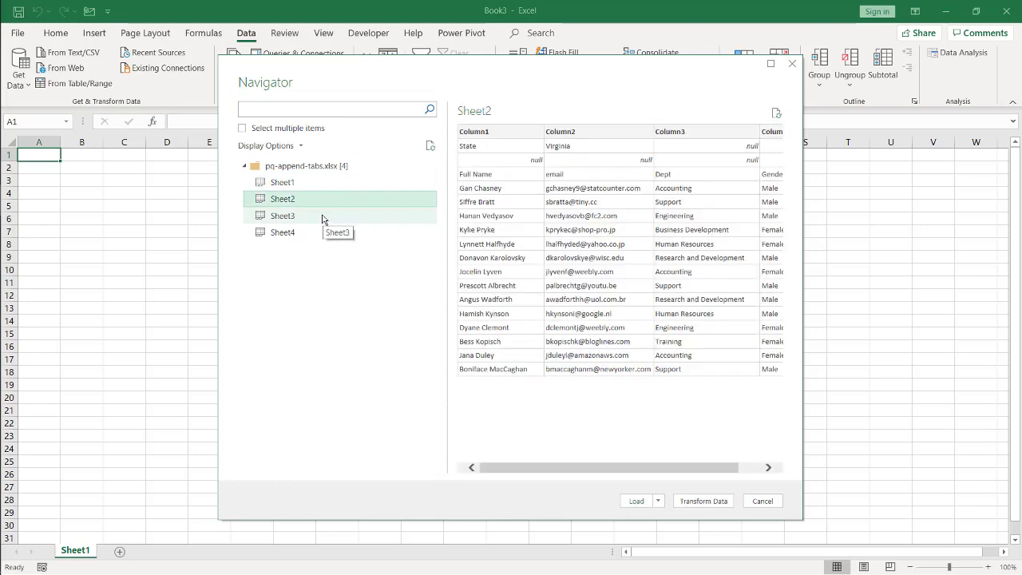
{"action": "left_click", "coordinate": [322, 217]}
{"action": "left_click", "coordinate": [315, 234]}
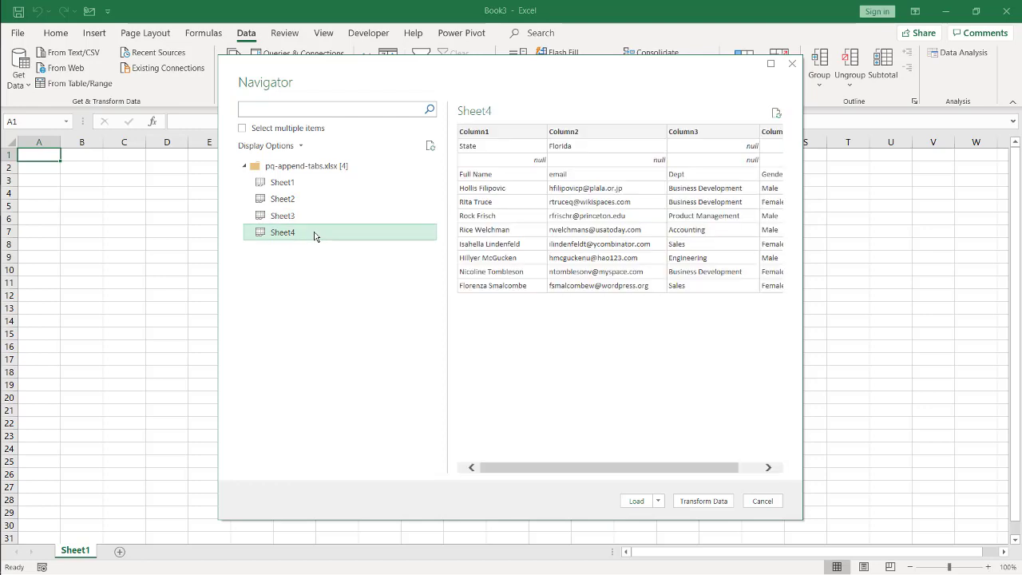
{"action": "left_click", "coordinate": [362, 168]}
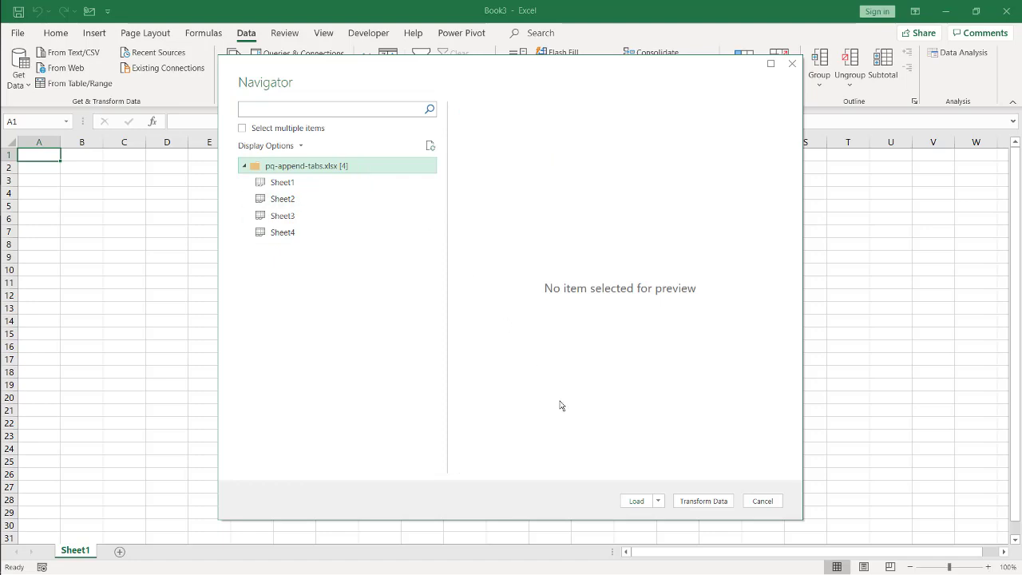
{"action": "left_click", "coordinate": [703, 500]}
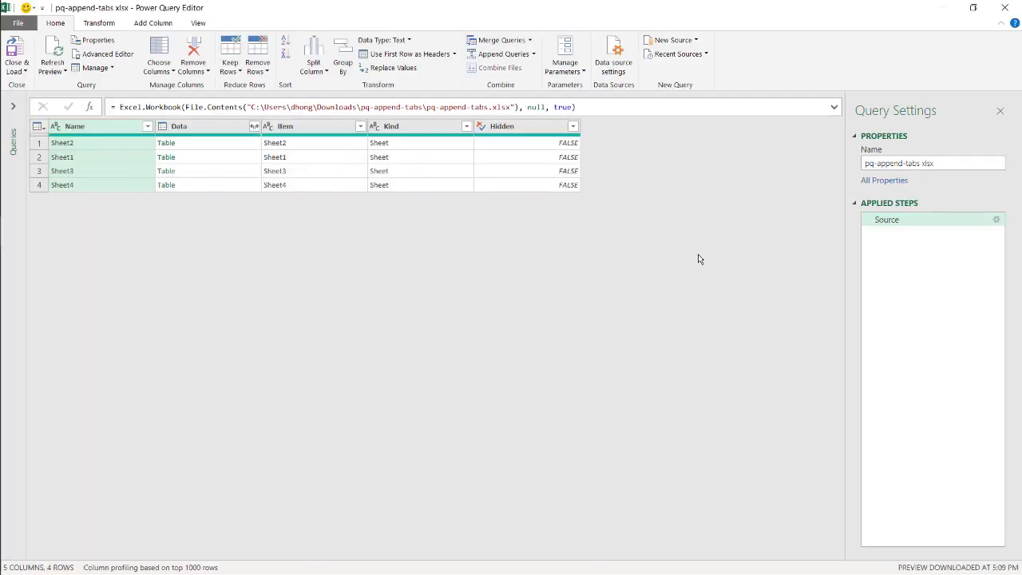
Preview the nested table in the Data column for each of the four sheets.
{"action": "left_click", "coordinate": [221, 147]}
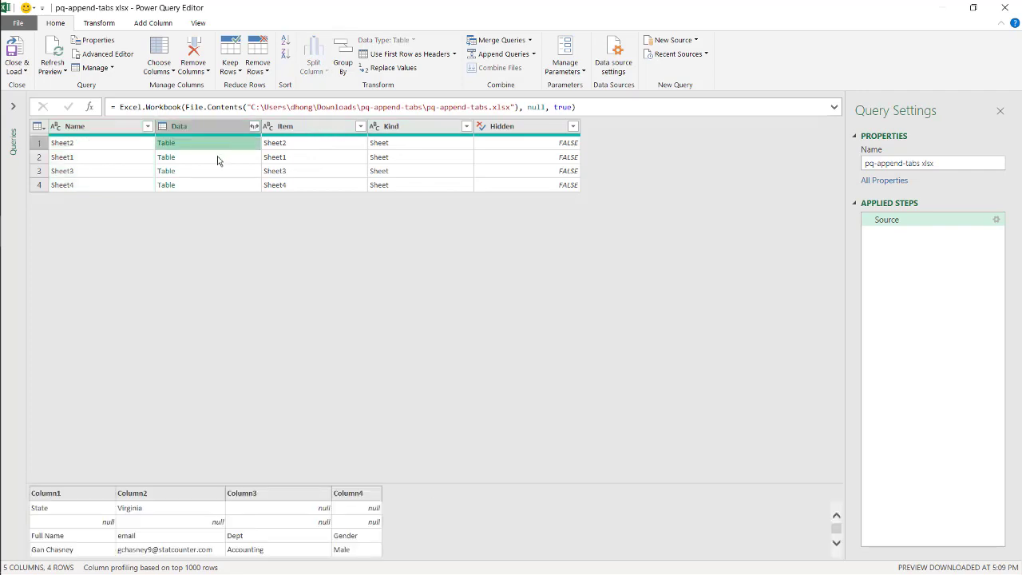
{"action": "left_click", "coordinate": [218, 159]}
{"action": "left_click", "coordinate": [223, 175]}
{"action": "left_click", "coordinate": [225, 185]}
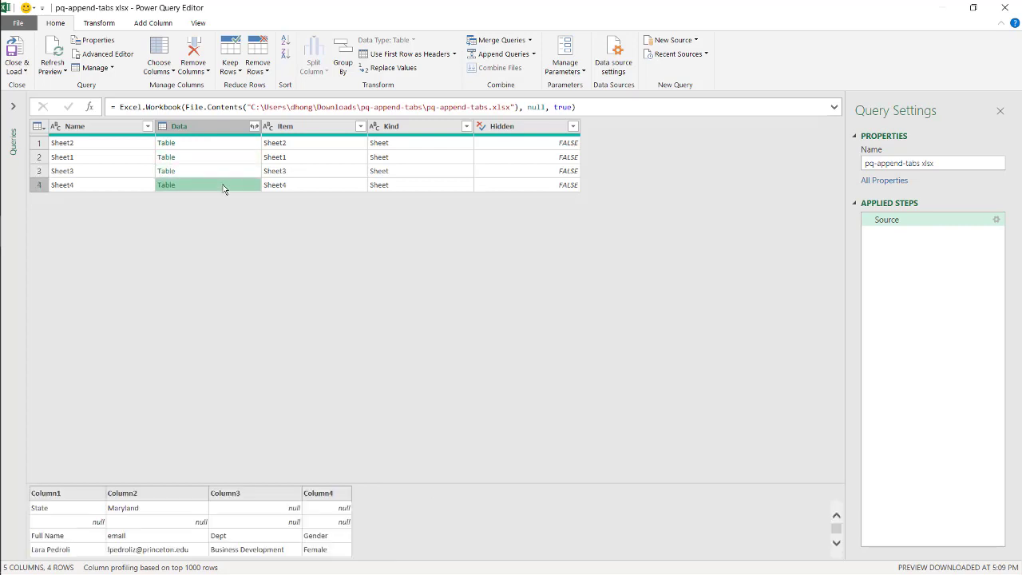
Keep only the Data column and expand its tables into Column1 to Column4, using the original column name as prefix.
{"action": "left_click", "coordinate": [222, 130]}
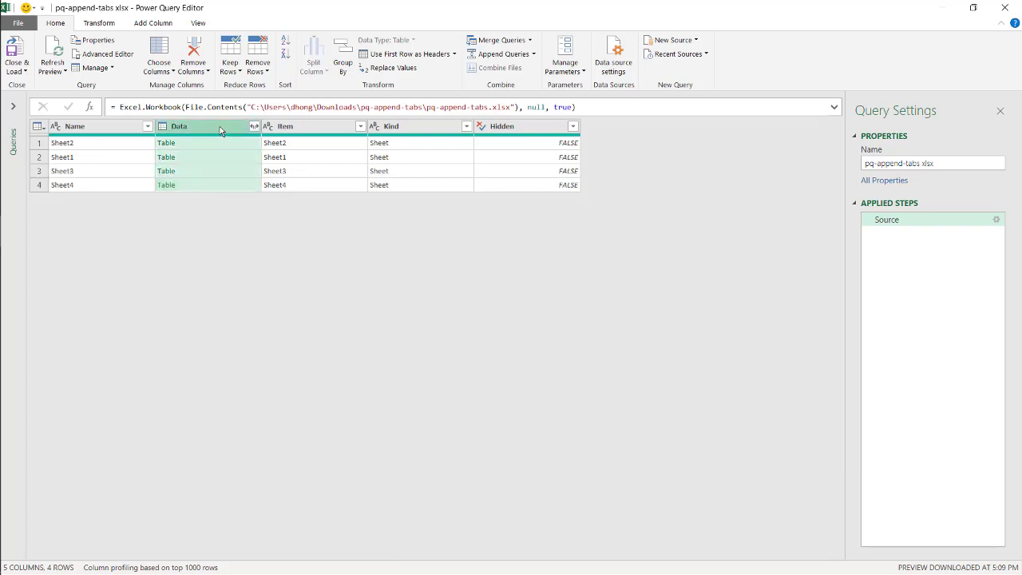
{"action": "right_click", "coordinate": [220, 127]}
{"action": "left_click", "coordinate": [267, 165]}
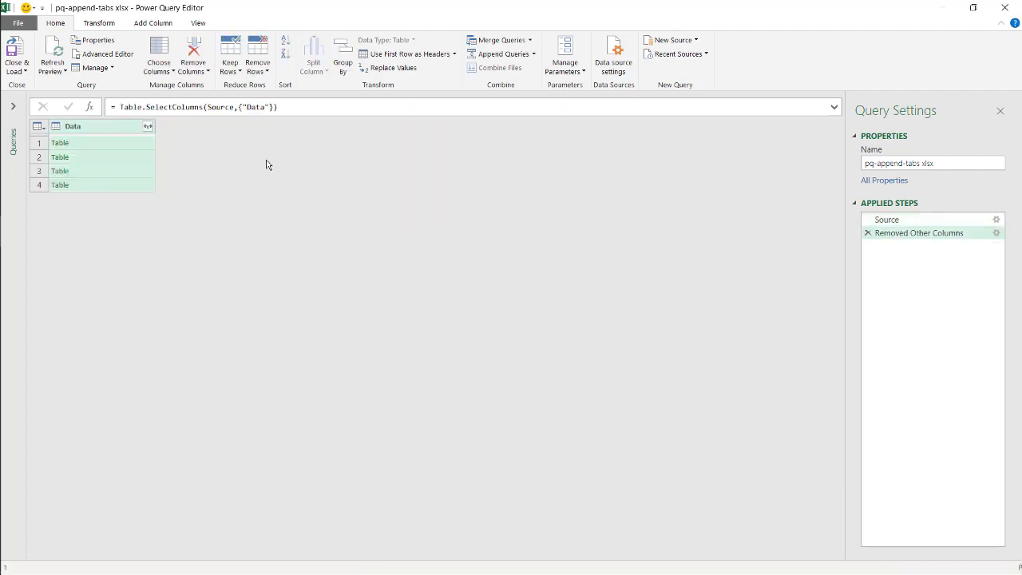
{"action": "left_click", "coordinate": [147, 126]}
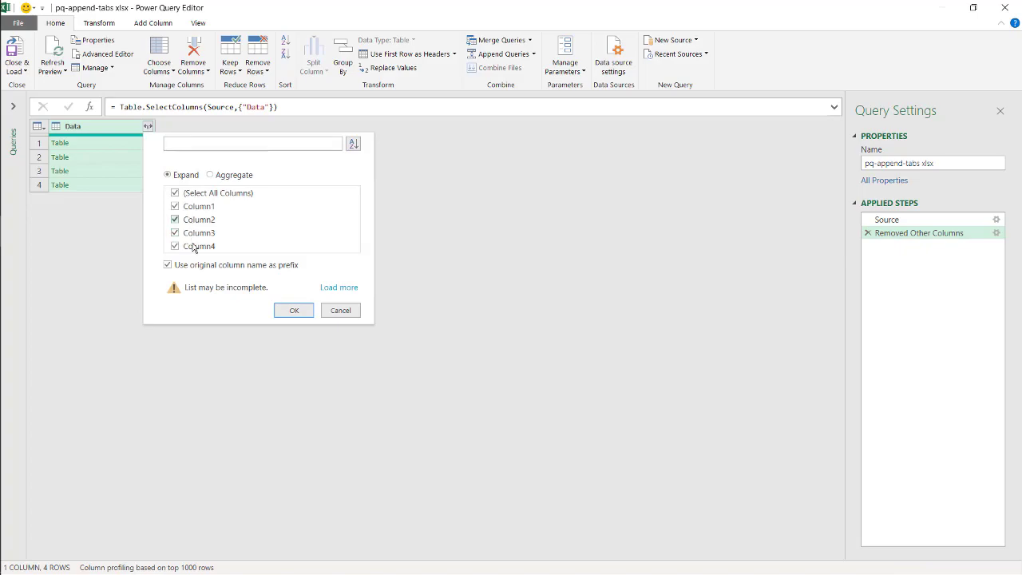
{"action": "left_click", "coordinate": [293, 311]}
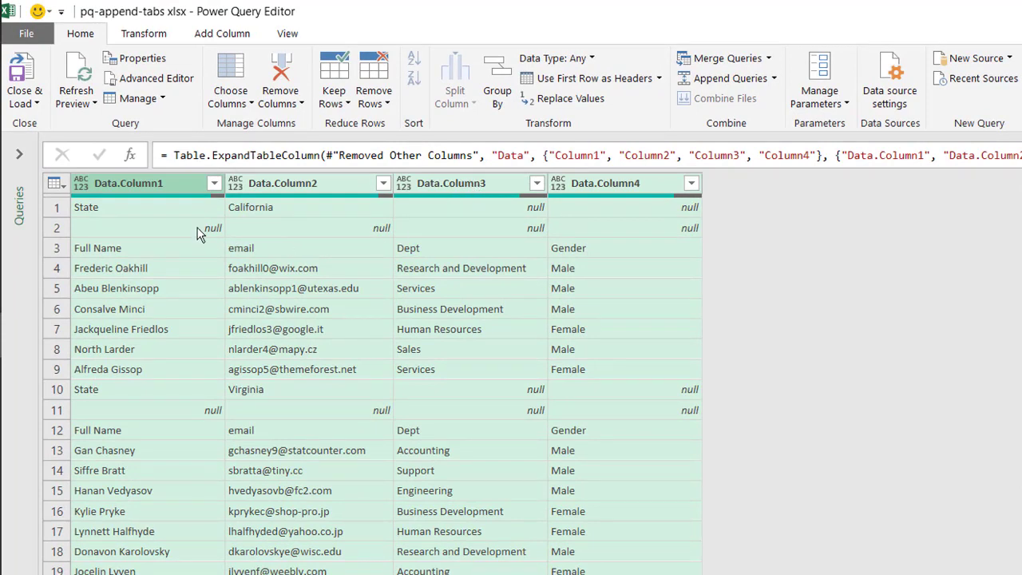
Remove the blank rows from the expanded query.
{"action": "left_click", "coordinate": [154, 214]}
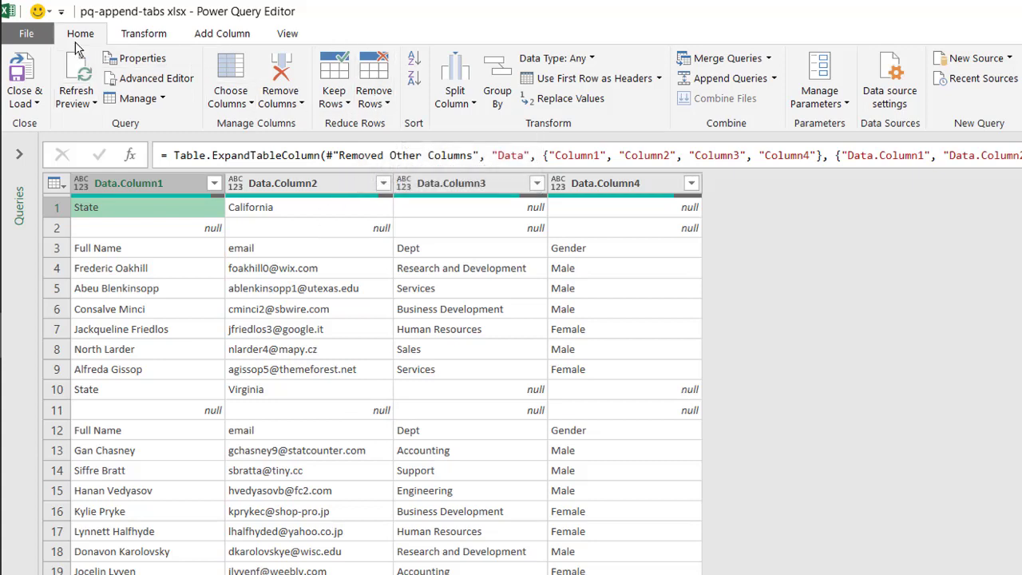
{"action": "left_click", "coordinate": [378, 111]}
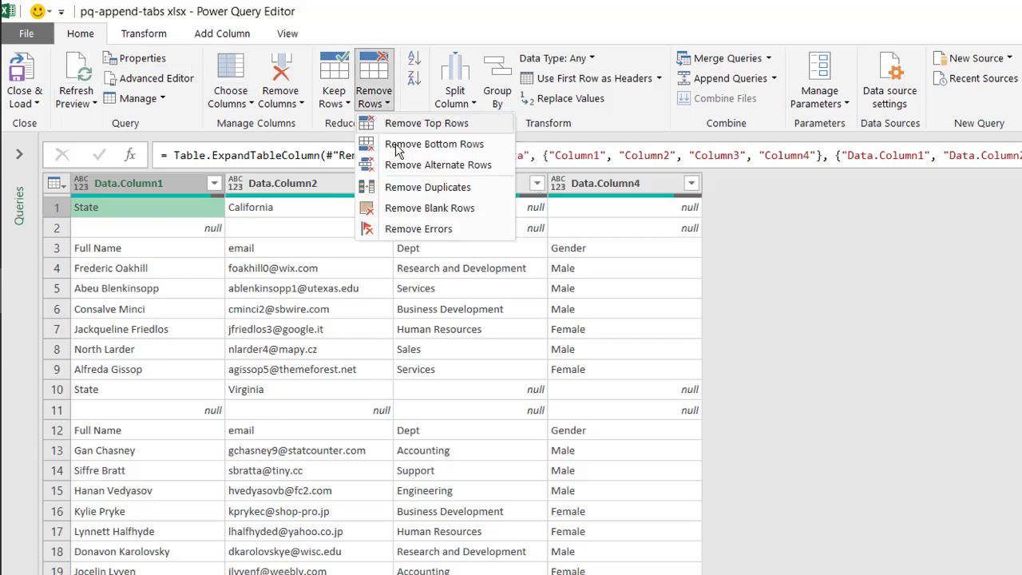
{"action": "left_click", "coordinate": [435, 209]}
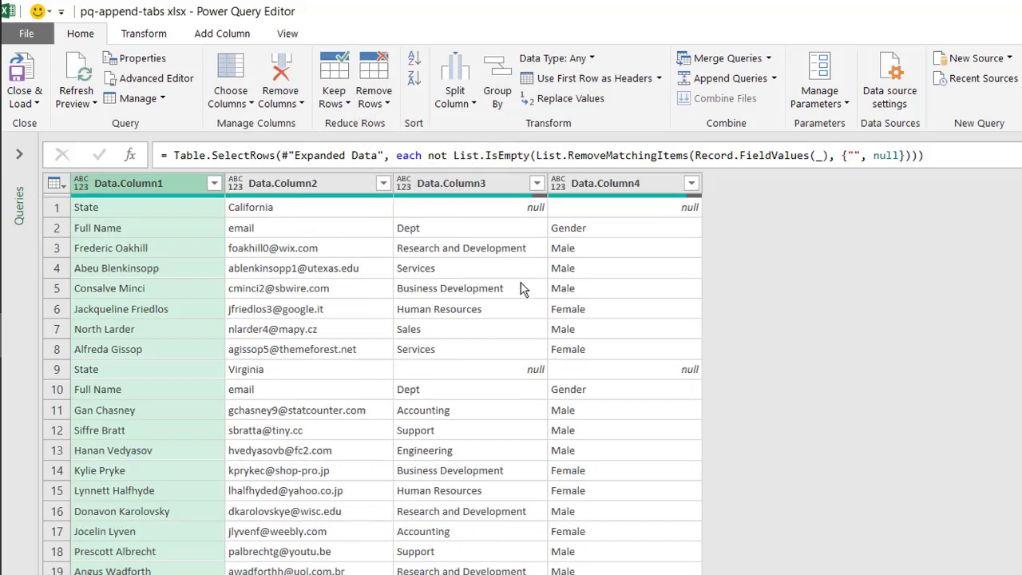
Examine how the State rows differ from the header and employee rows in Data.Column2, Data.Column3 and Data.Column4.
{"action": "left_click", "coordinate": [273, 212]}
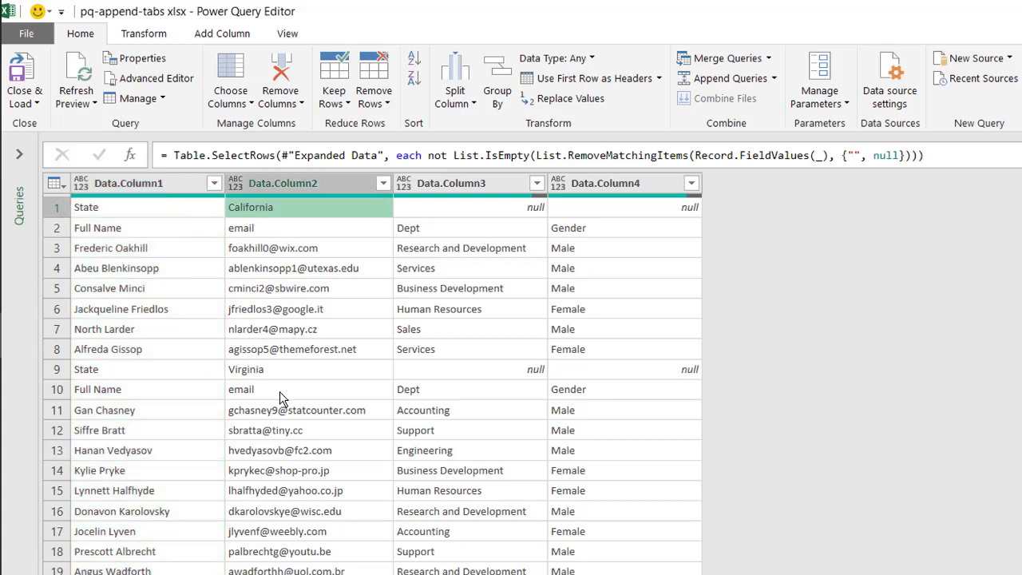
{"action": "left_click", "coordinate": [285, 370]}
{"action": "left_click", "coordinate": [457, 374]}
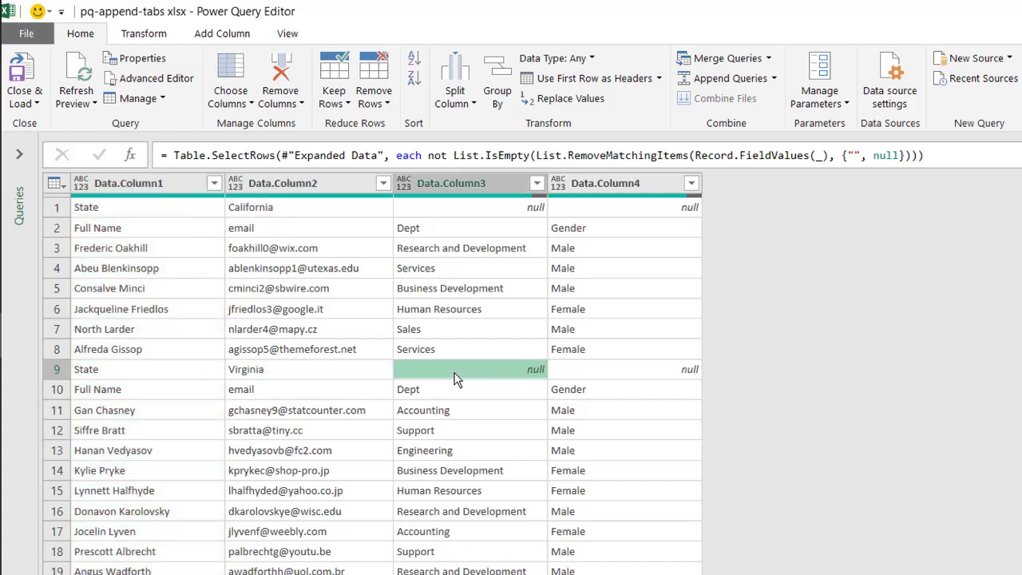
{"action": "left_click", "coordinate": [591, 373]}
{"action": "left_click", "coordinate": [537, 375]}
{"action": "left_click", "coordinate": [593, 375]}
{"action": "left_click", "coordinate": [494, 391]}
{"action": "left_click", "coordinate": [489, 431]}
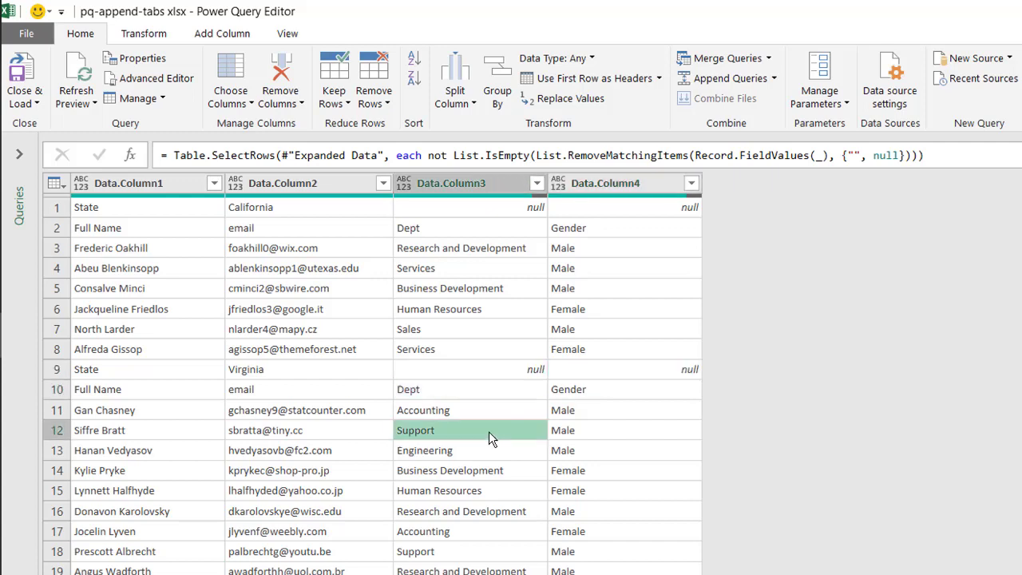
{"action": "left_click", "coordinate": [502, 473]}
{"action": "left_click", "coordinate": [543, 417]}
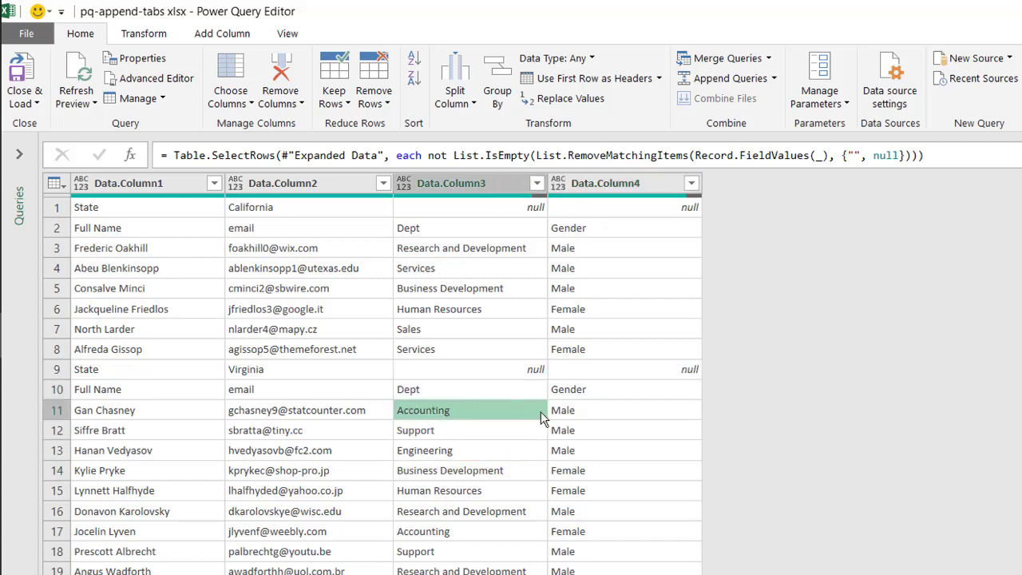
{"action": "left_click", "coordinate": [596, 396]}
{"action": "left_click", "coordinate": [452, 393]}
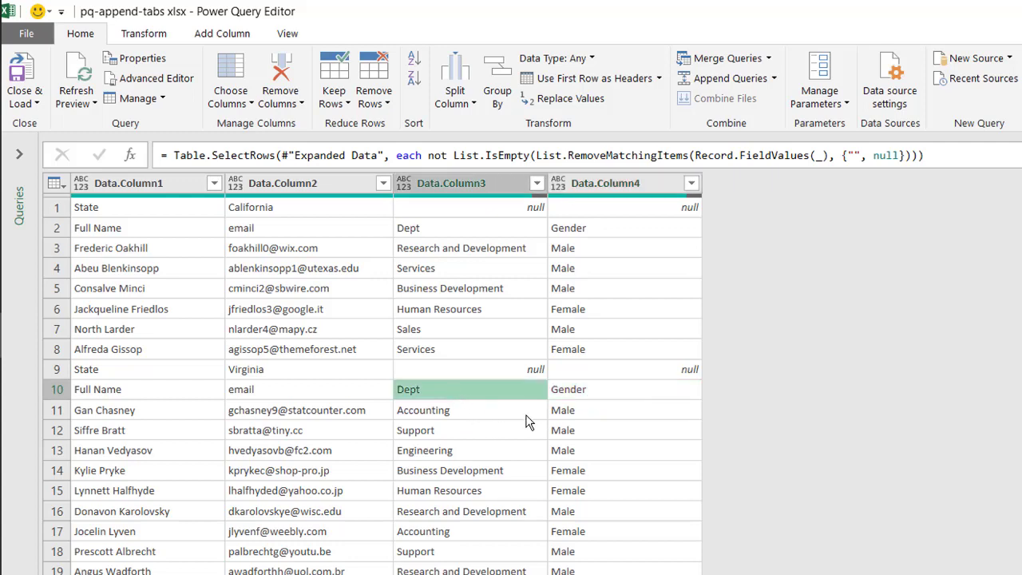
{"action": "left_click", "coordinate": [504, 209]}
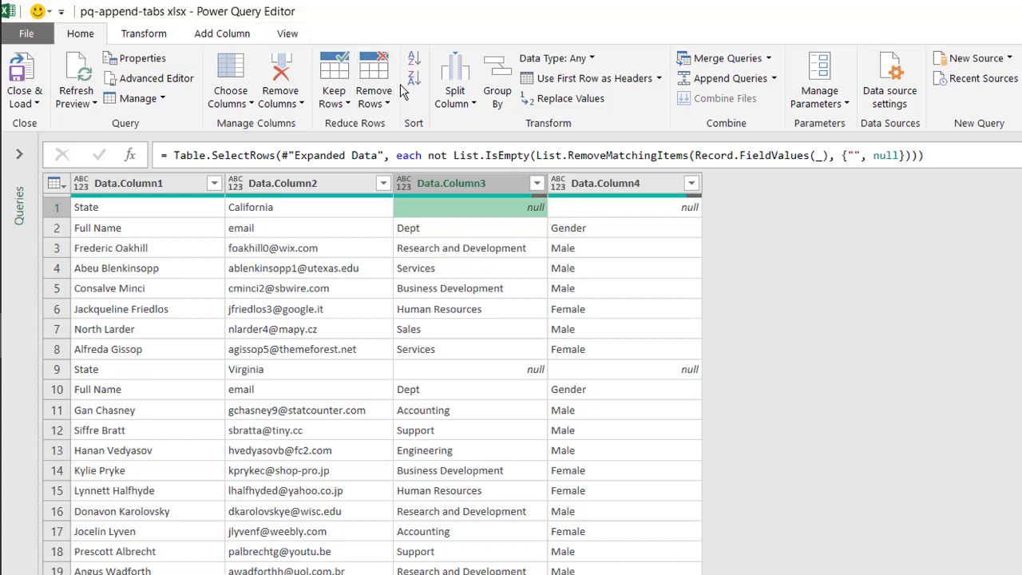
Start a conditional column whose first clause outputs 0 if Data.Column3 does not equal null.
{"action": "left_click", "coordinate": [223, 32]}
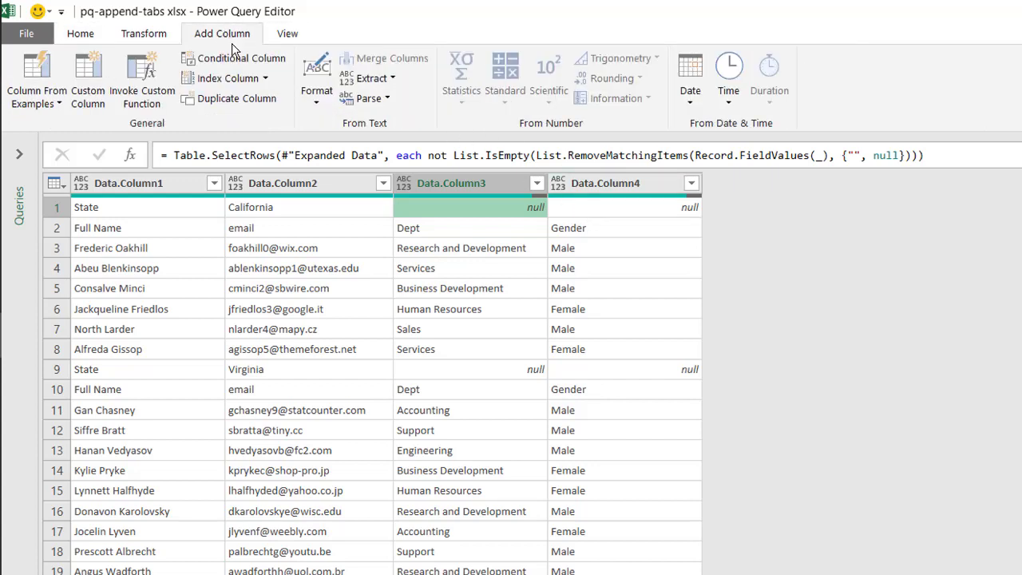
{"action": "left_click", "coordinate": [237, 56]}
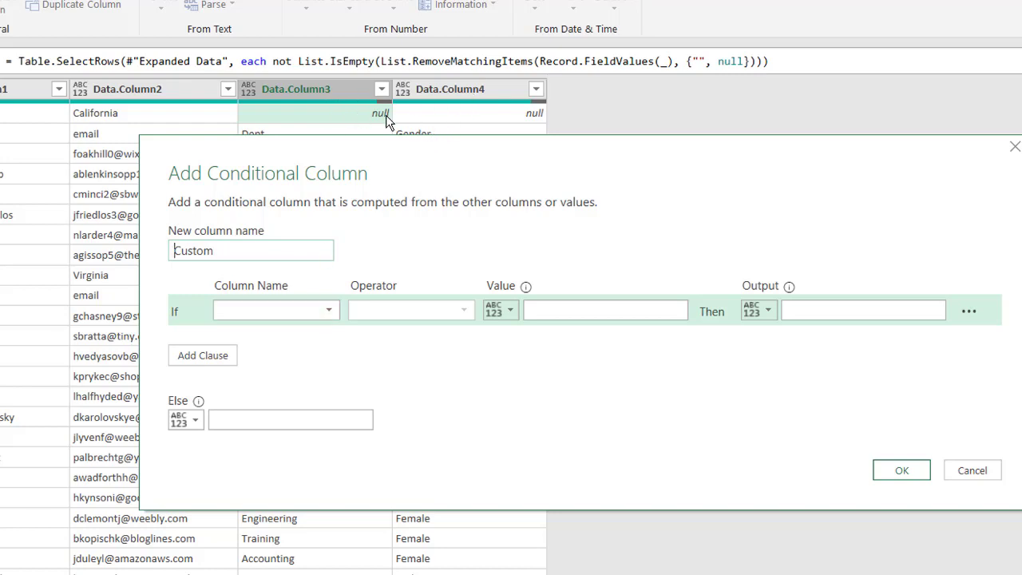
{"action": "left_click_drag", "start_coordinate": [335, 167], "coordinate": [318, 234]}
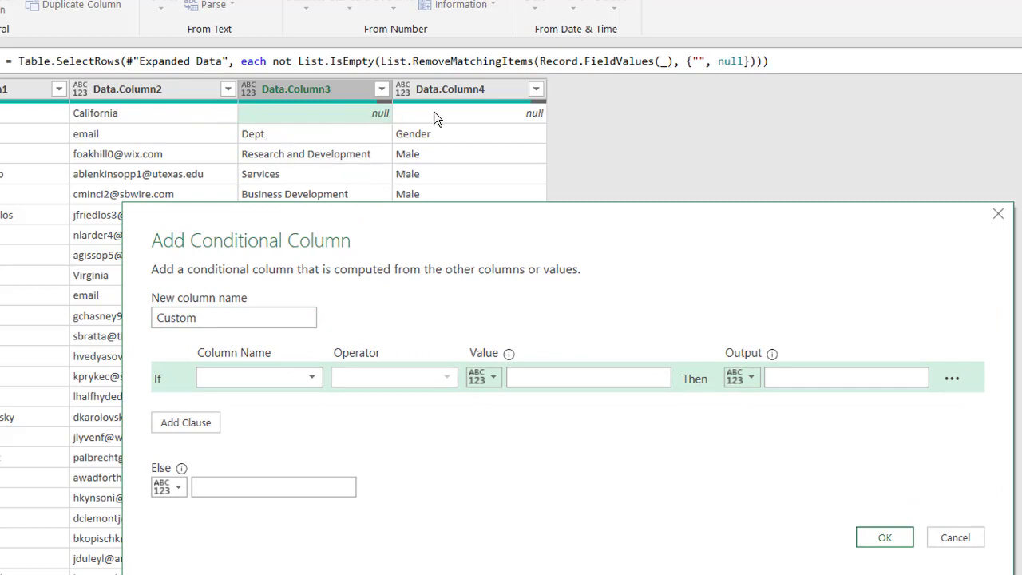
{"action": "left_click", "coordinate": [311, 378]}
{"action": "left_click", "coordinate": [283, 436]}
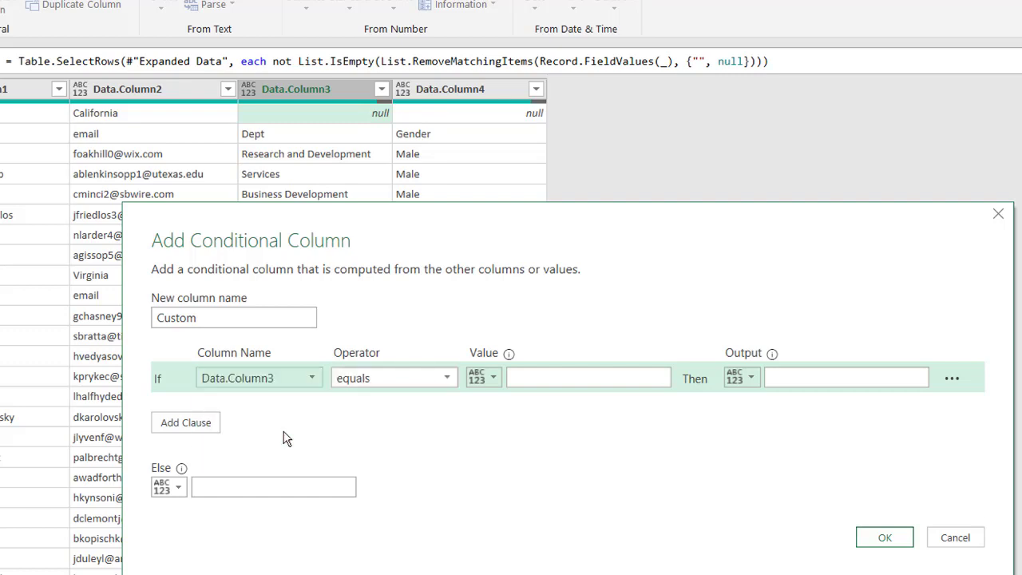
{"action": "left_click", "coordinate": [448, 378]}
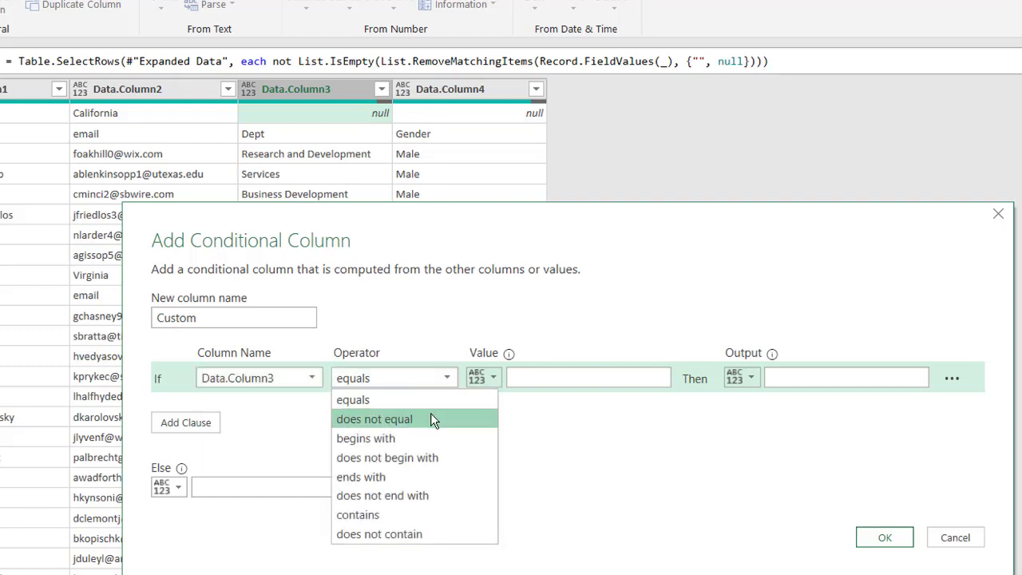
{"action": "left_click", "coordinate": [432, 414]}
{"action": "type", "text": "null"}
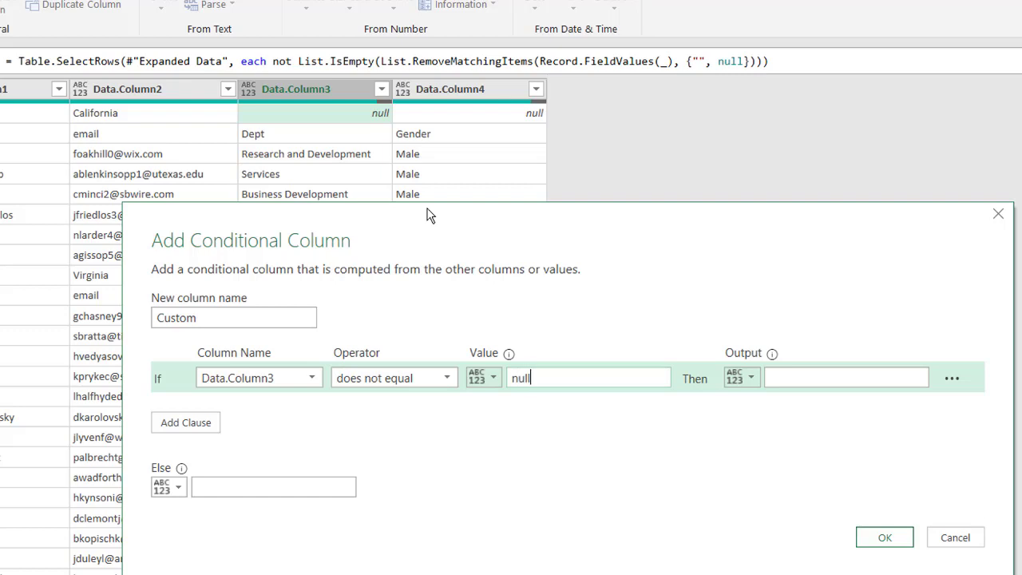
{"action": "left_click", "coordinate": [819, 370]}
{"action": "type", "text": "0"}
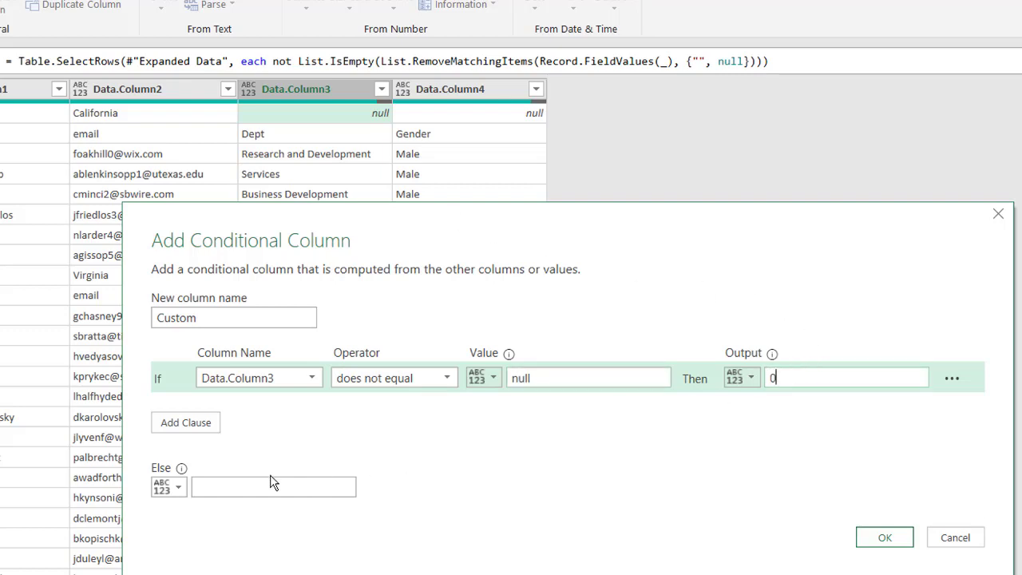
Add an else-if clause outputting 0 if Data.Column4 does not equal null, set the else value to 1, and create the column.
{"action": "left_click", "coordinate": [196, 420]}
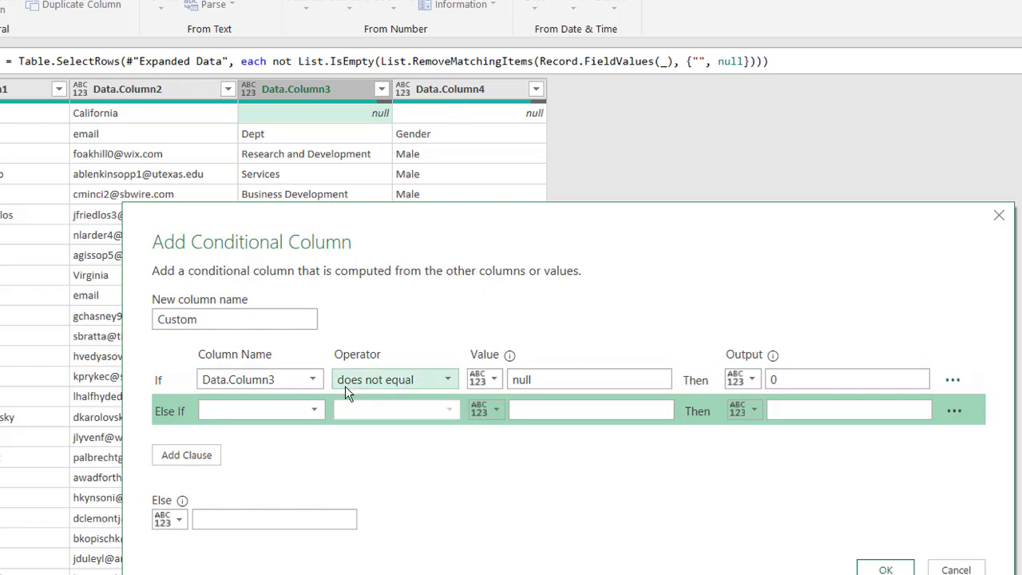
{"action": "left_click", "coordinate": [313, 410]}
{"action": "left_click", "coordinate": [276, 487]}
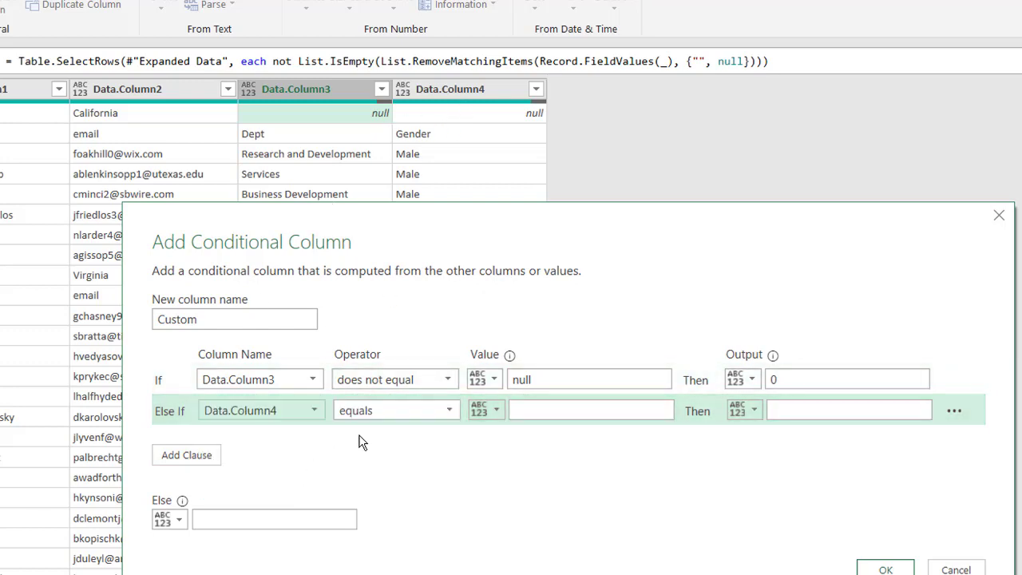
{"action": "left_click", "coordinate": [395, 410]}
{"action": "left_click", "coordinate": [402, 452]}
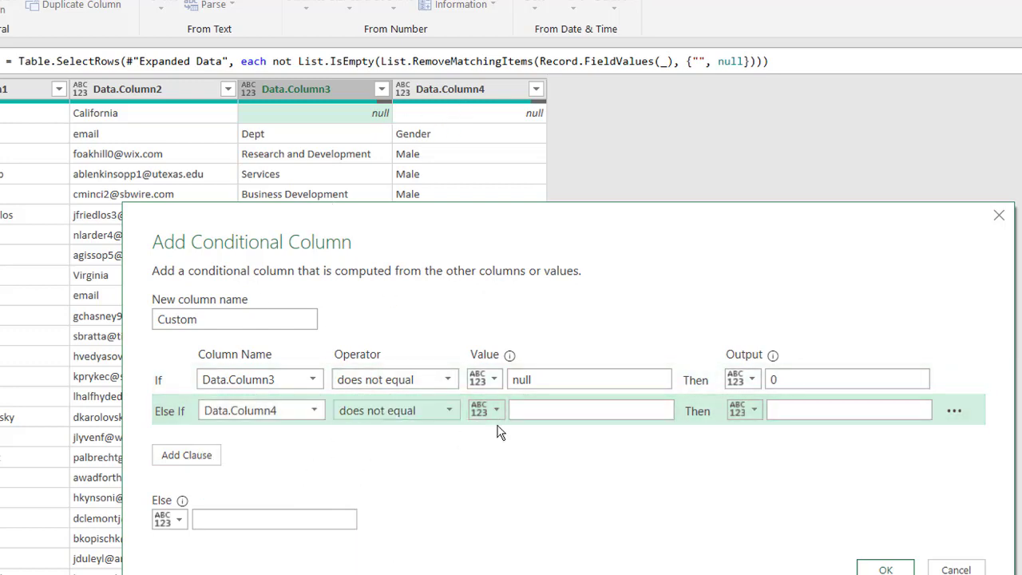
{"action": "left_click", "coordinate": [545, 415]}
{"action": "type", "text": "null"}
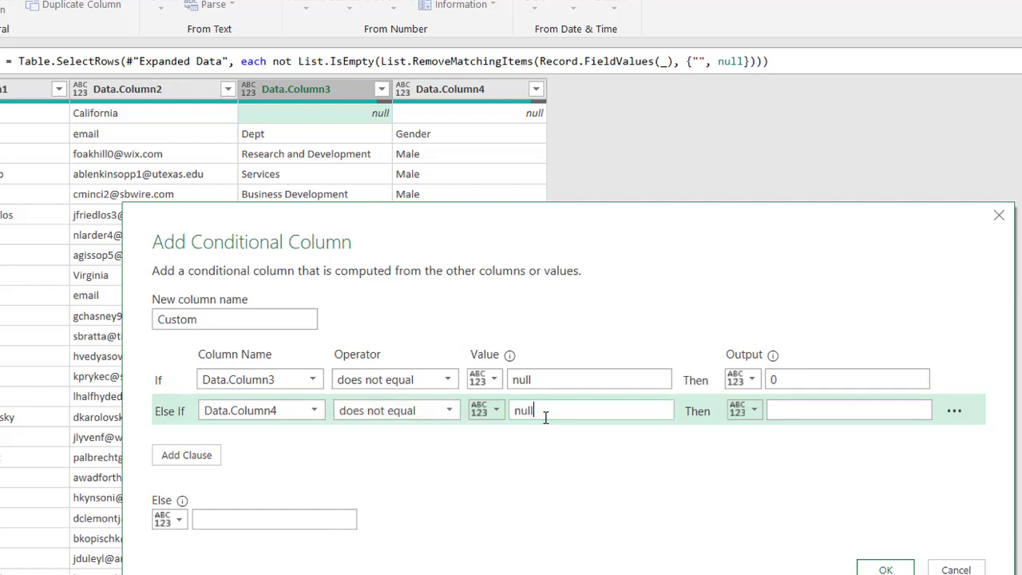
{"action": "left_click", "coordinate": [808, 412]}
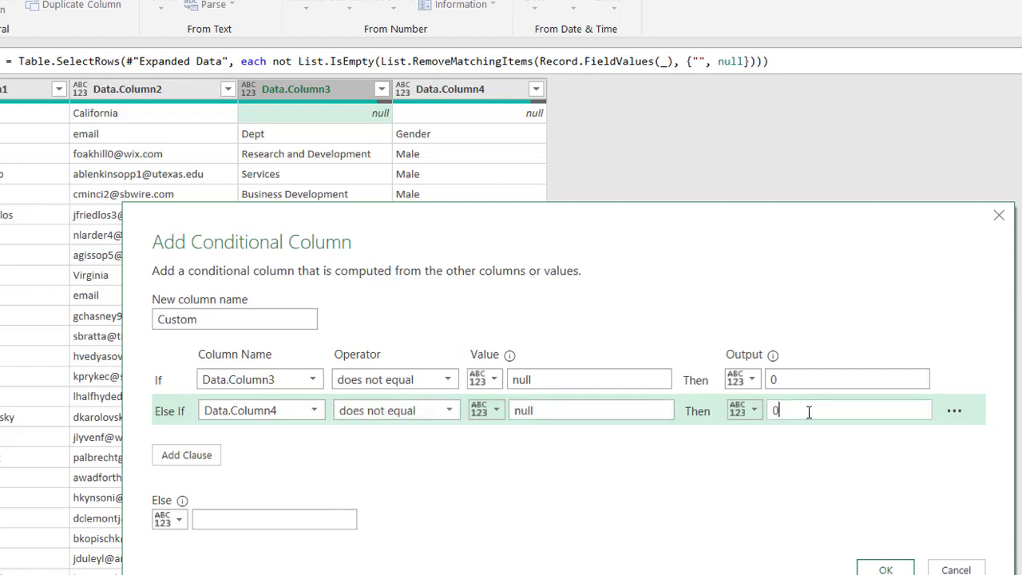
{"action": "type", "text": "0"}
{"action": "left_click", "coordinate": [254, 518]}
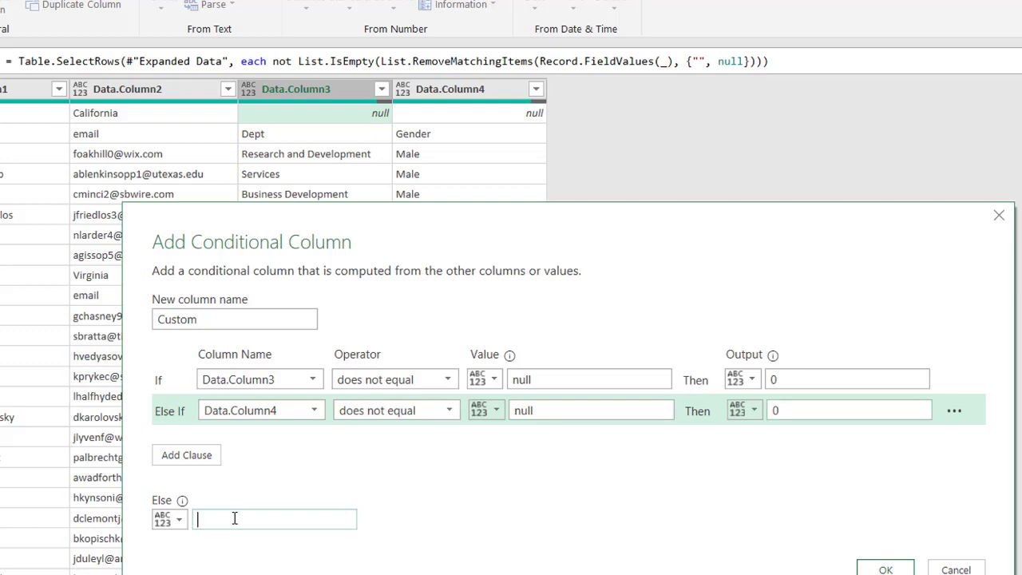
{"action": "left_click", "coordinate": [885, 569]}
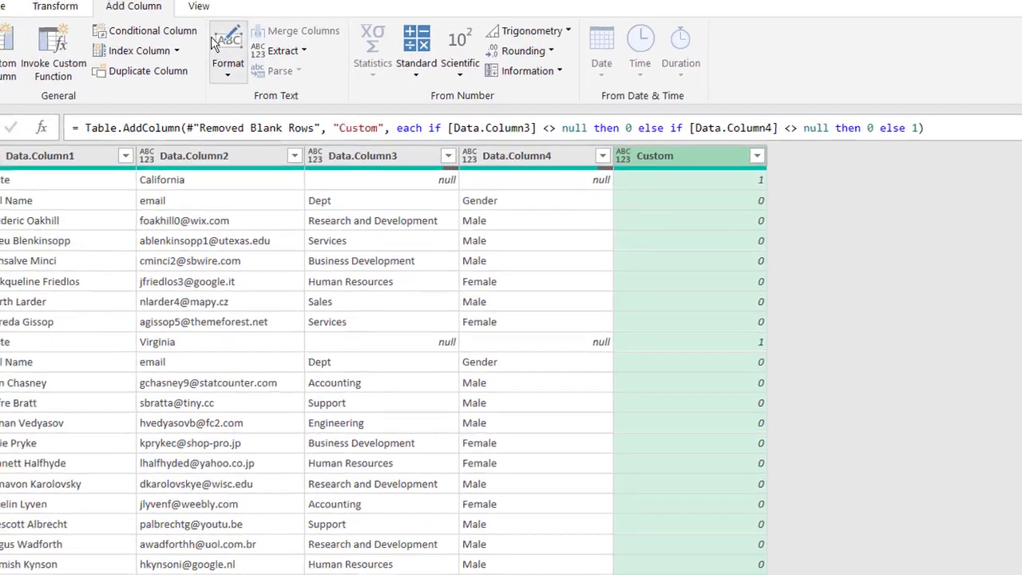
Add a second conditional column that outputs the Data.Column2 value if Custom equals 1, with the else value left empty.
{"action": "left_click", "coordinate": [183, 40]}
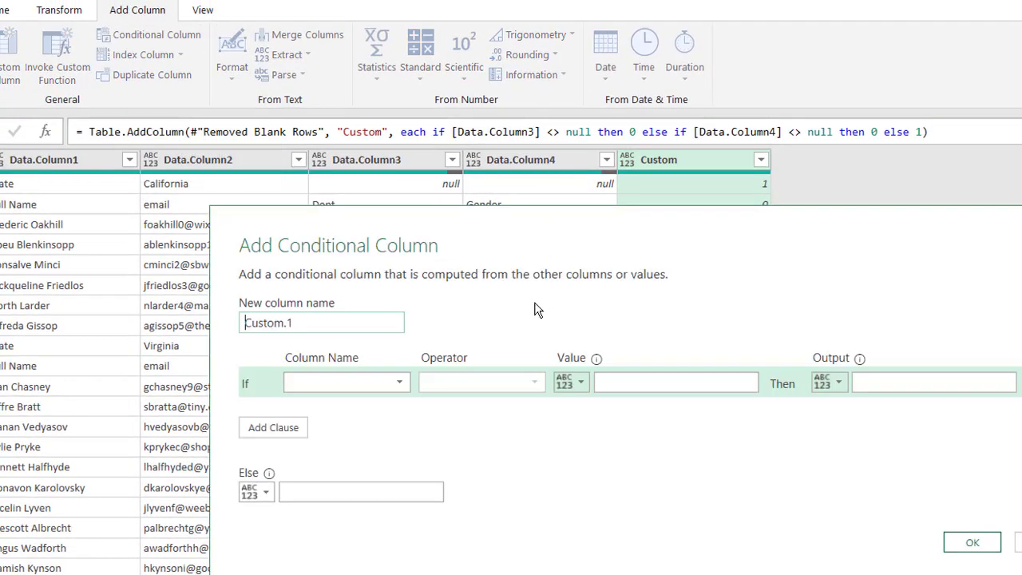
{"action": "left_click", "coordinate": [384, 380]}
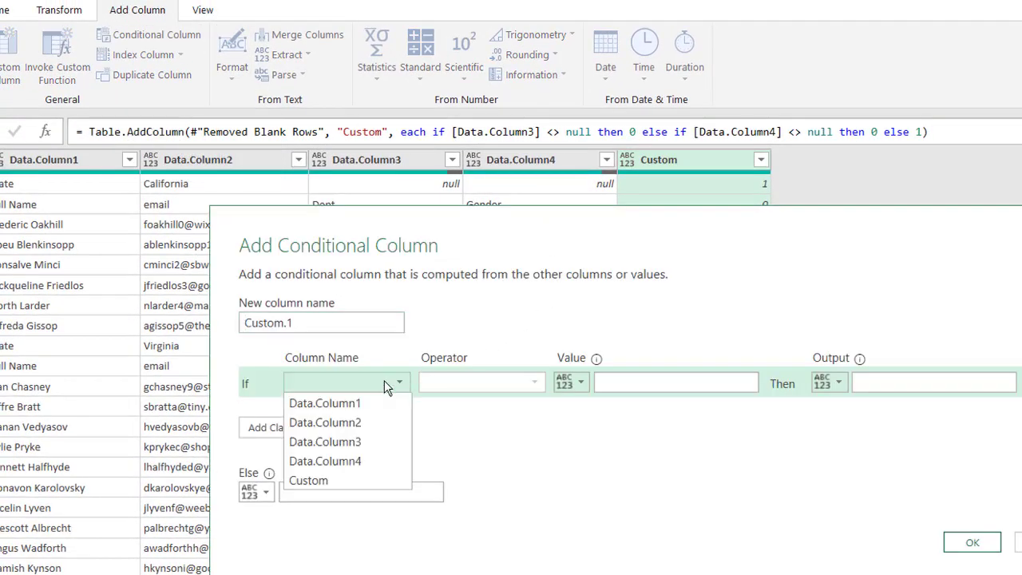
{"action": "left_click", "coordinate": [346, 482]}
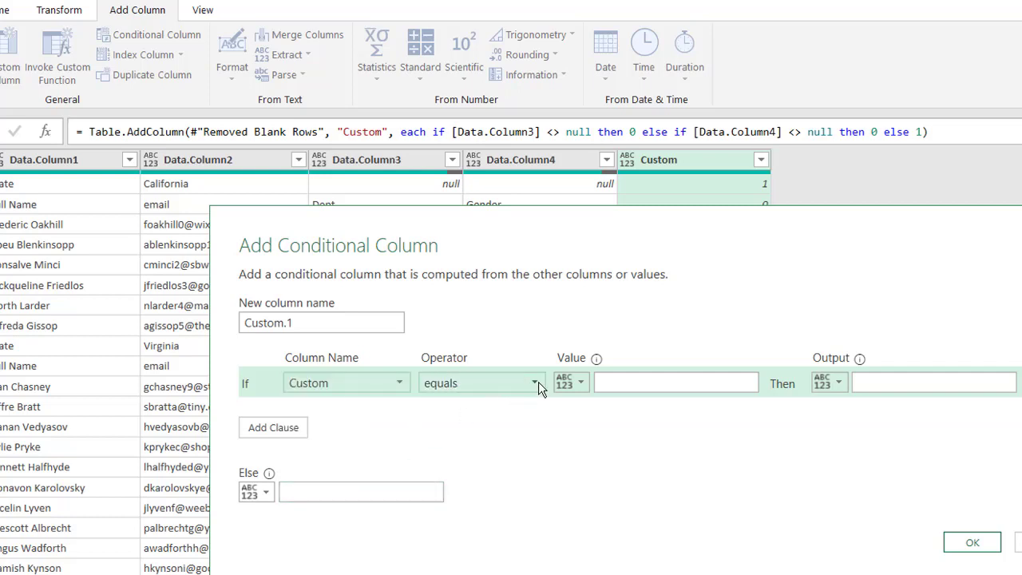
{"action": "left_click", "coordinate": [608, 385]}
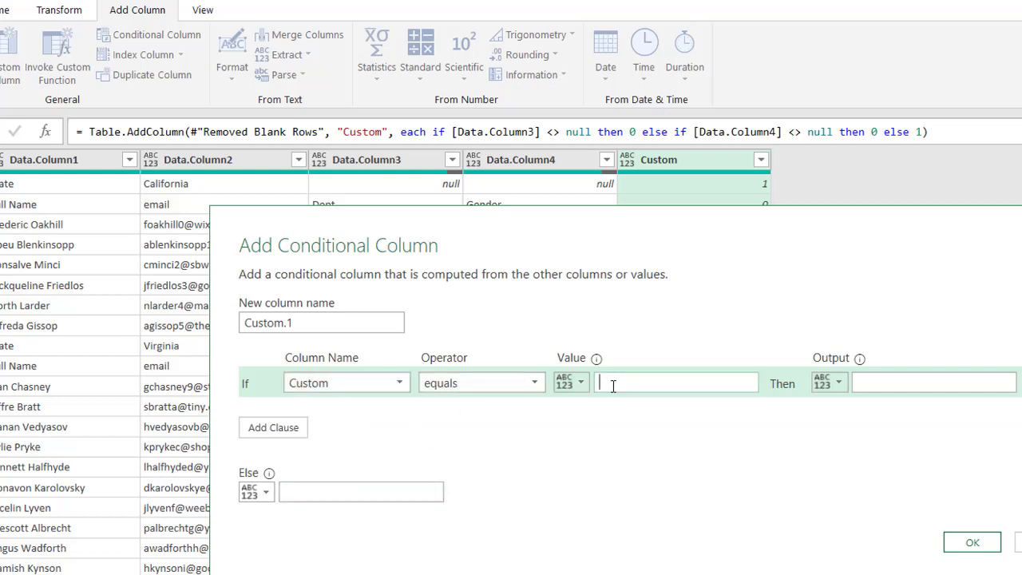
{"action": "type", "text": "1"}
{"action": "left_click", "coordinate": [894, 380]}
{"action": "left_click", "coordinate": [837, 383]}
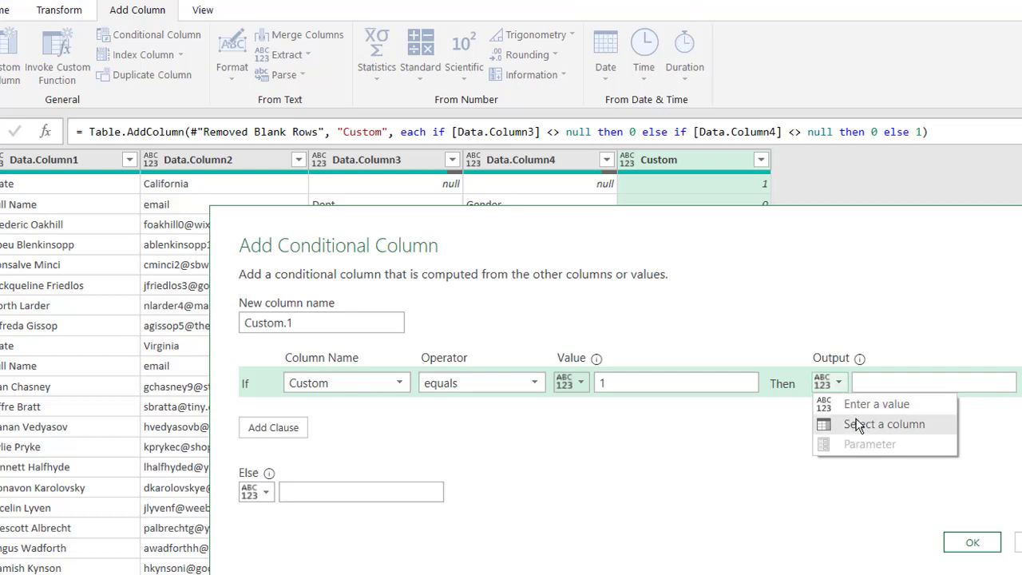
{"action": "left_click", "coordinate": [859, 424]}
{"action": "left_click", "coordinate": [973, 384]}
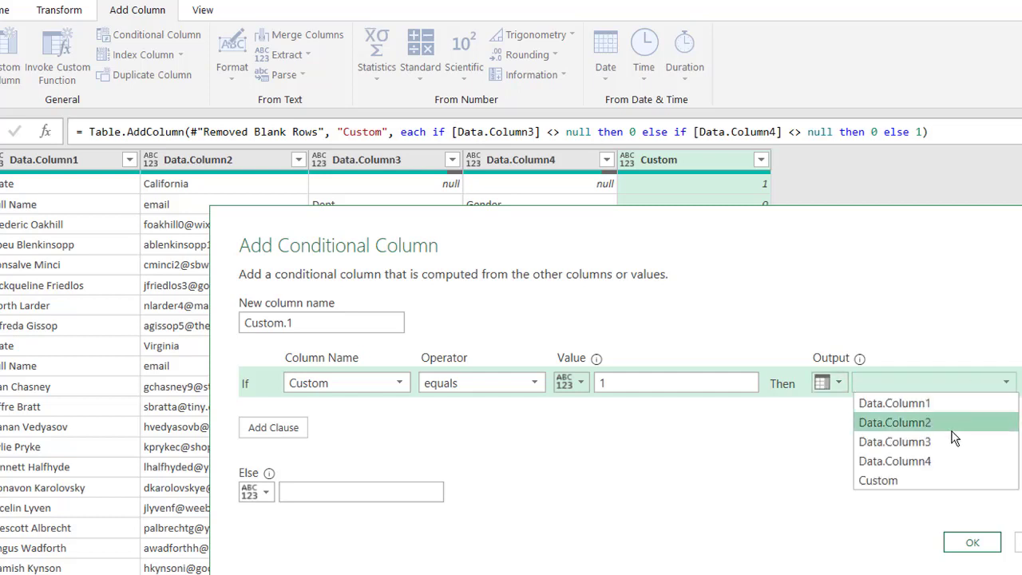
{"action": "left_click", "coordinate": [950, 423]}
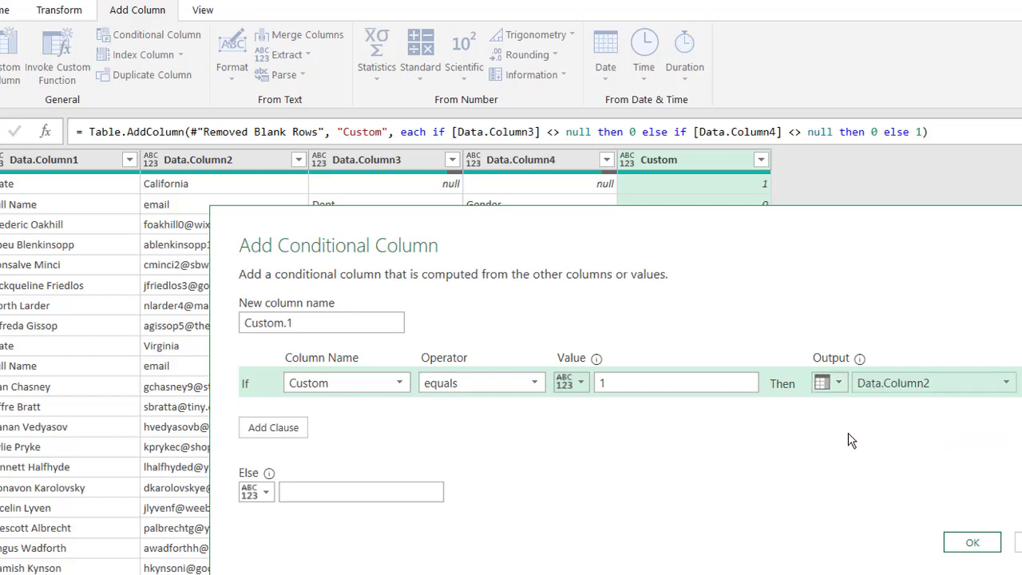
{"action": "left_click", "coordinate": [385, 492]}
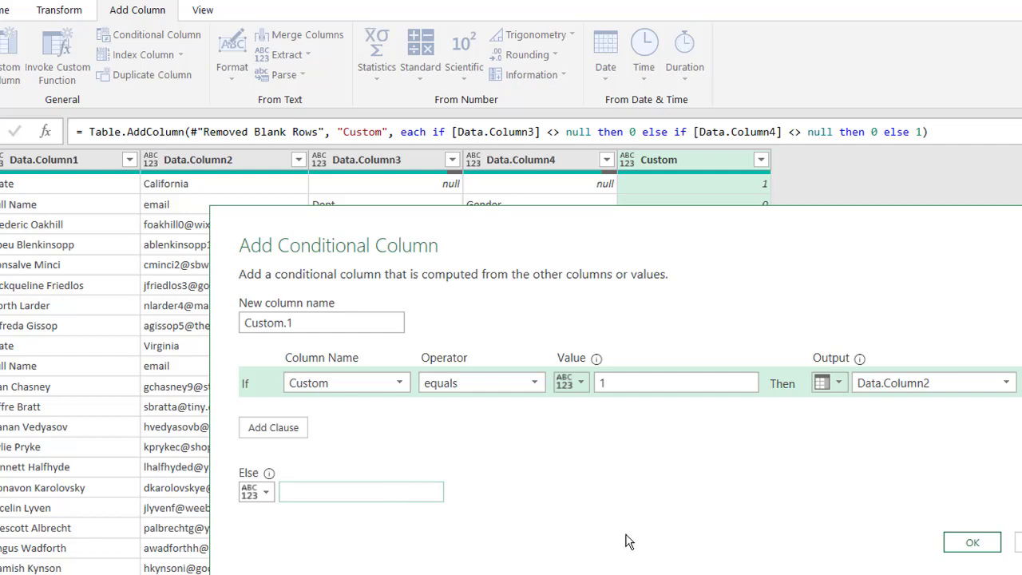
{"action": "left_click", "coordinate": [974, 547]}
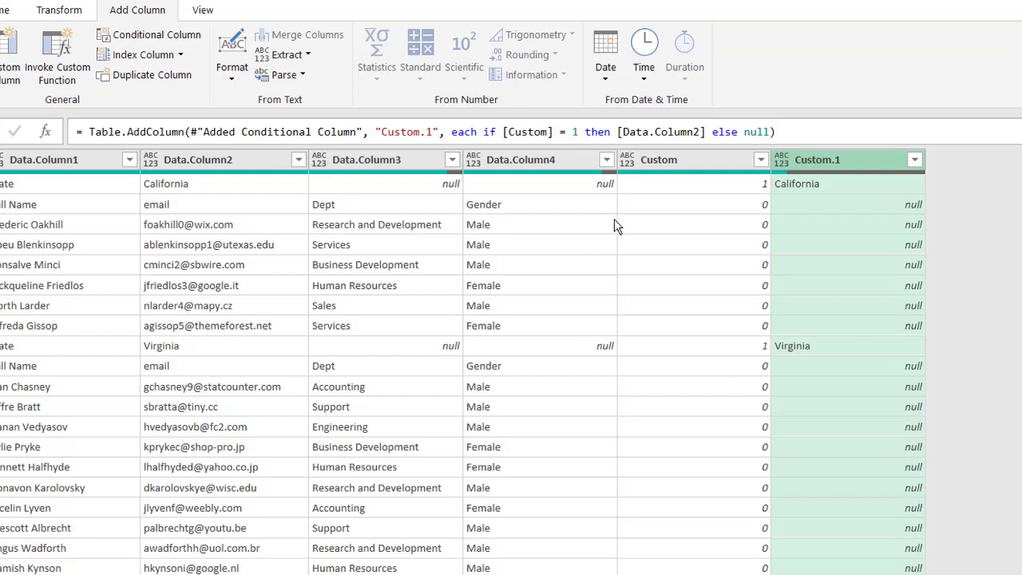
Remove the Custom helper column from the query.
{"action": "left_click", "coordinate": [674, 160]}
{"action": "right_click", "coordinate": [675, 161]}
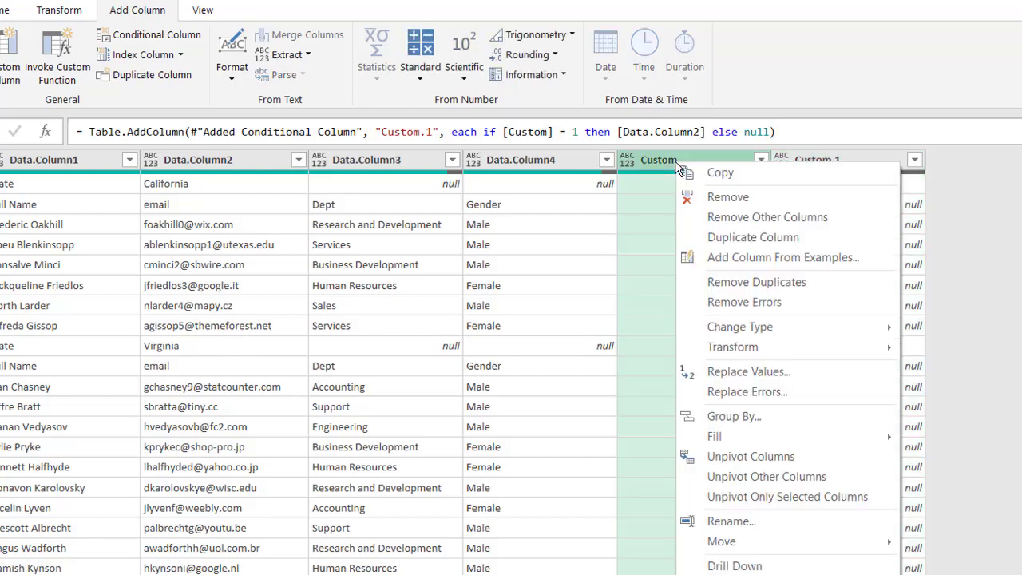
{"action": "left_click", "coordinate": [723, 197]}
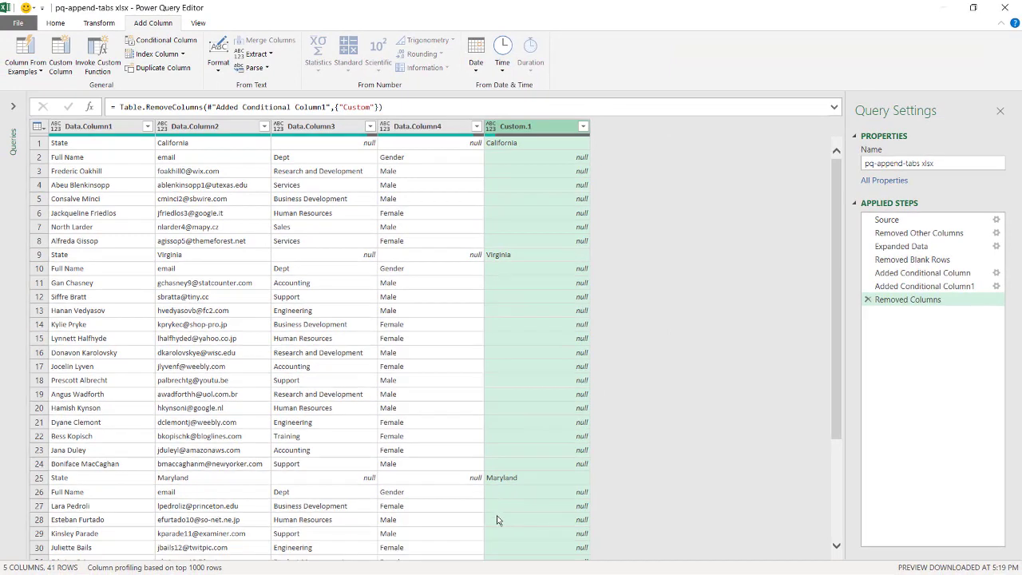
Fill the state names down through the null cells of the Custom.1 column.
{"action": "right_click", "coordinate": [538, 128]}
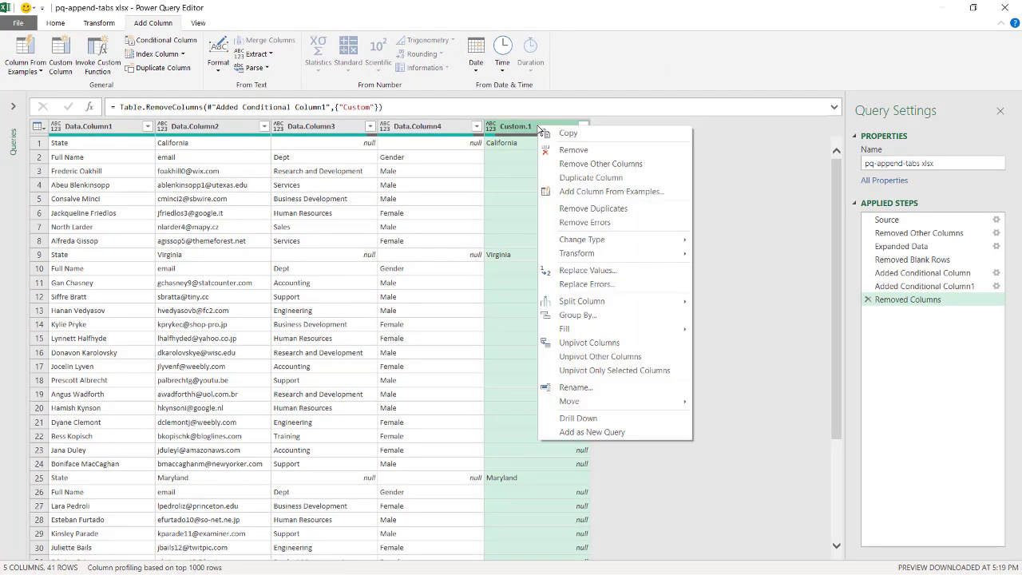
{"action": "mouse_move", "coordinate": [612, 329]}
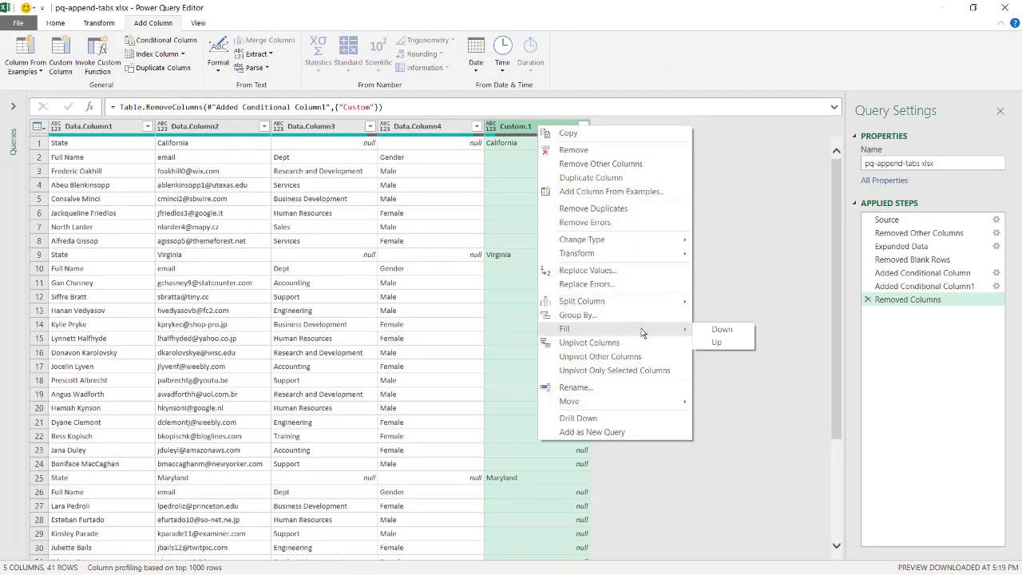
{"action": "left_click", "coordinate": [719, 331]}
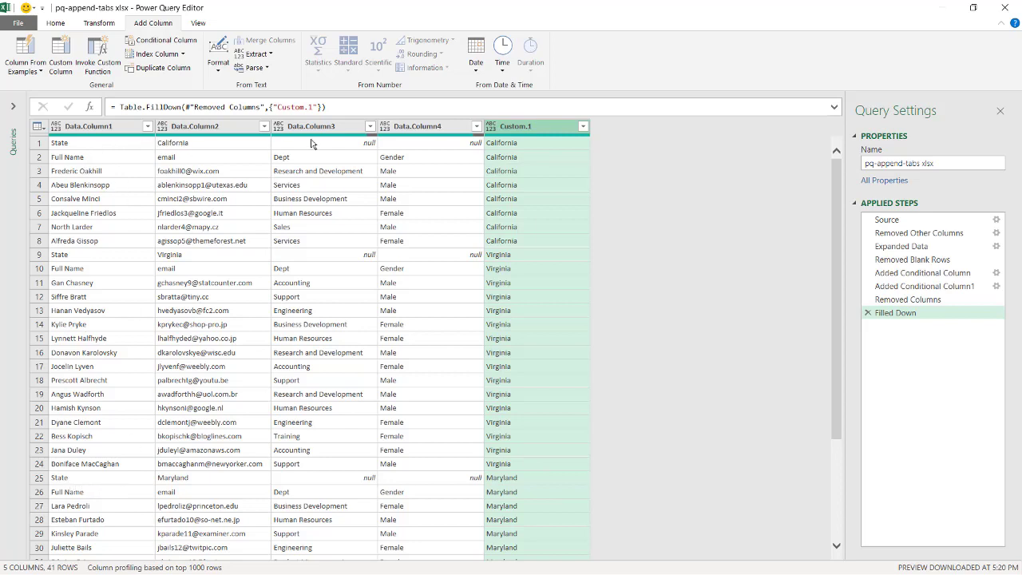
Filter Data.Column1 to exclude the State rows.
{"action": "left_click", "coordinate": [147, 127]}
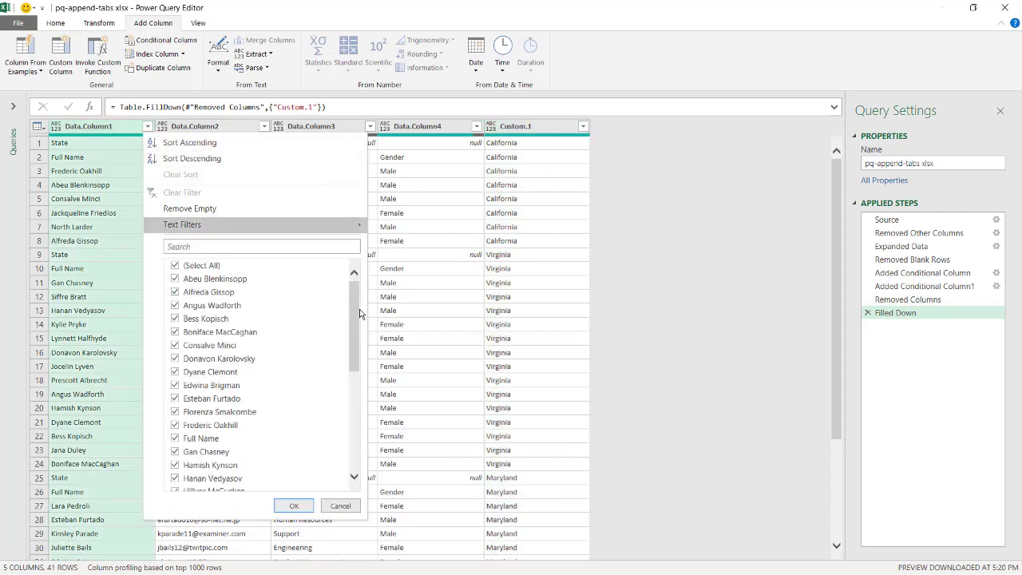
{"action": "left_click_drag", "start_coordinate": [356, 313], "coordinate": [342, 449]}
{"action": "left_click", "coordinate": [174, 484]}
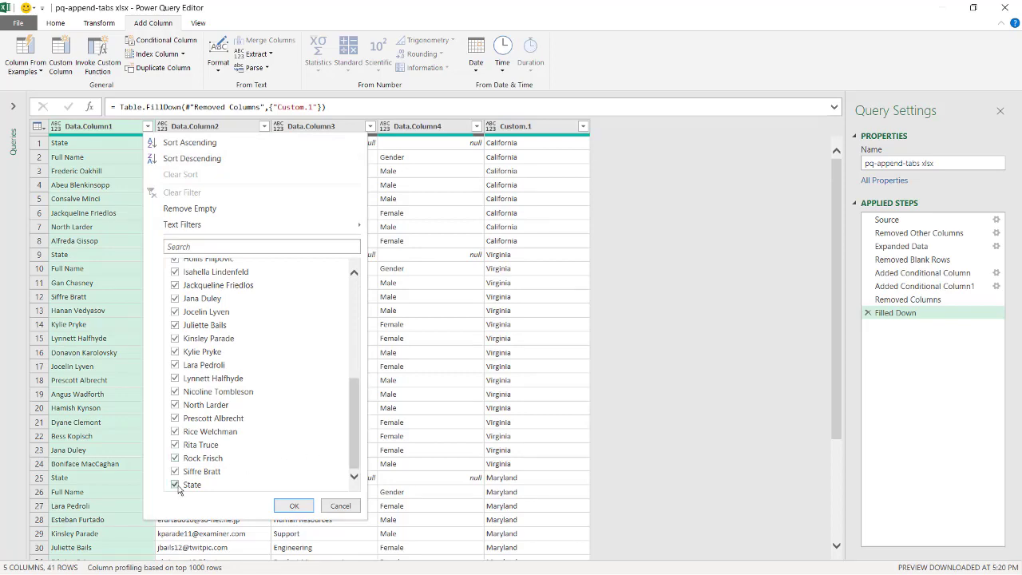
{"action": "left_click", "coordinate": [285, 508]}
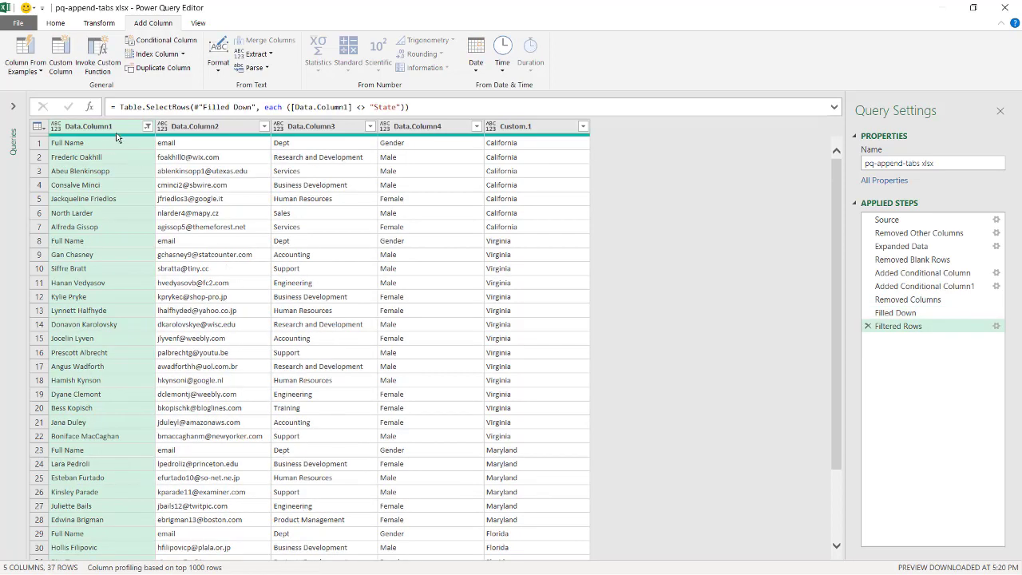
Promote the first row to headers and filter the Full Name column to exclude the repeated Full Name rows.
{"action": "left_click", "coordinate": [57, 24]}
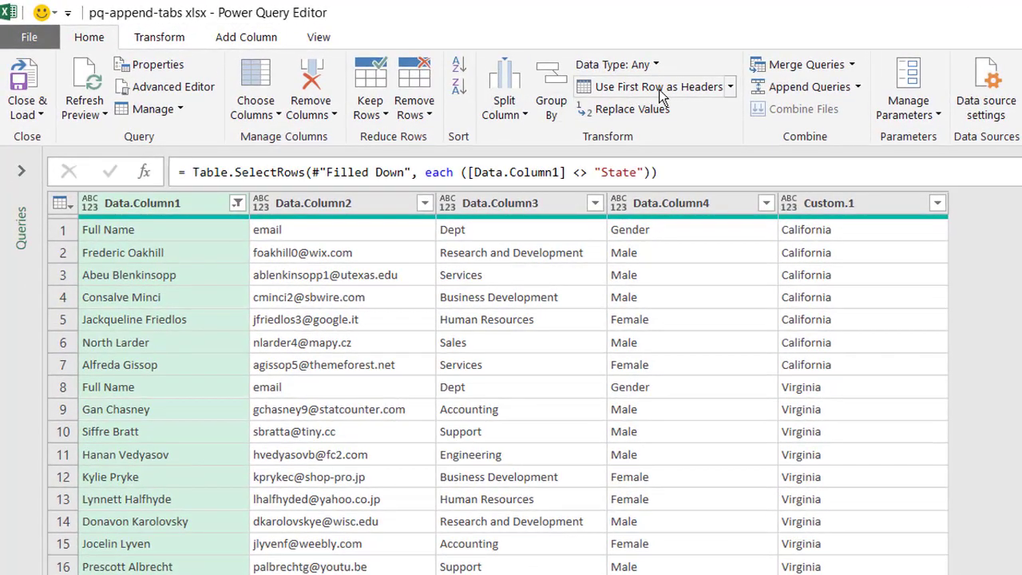
{"action": "left_click", "coordinate": [659, 88]}
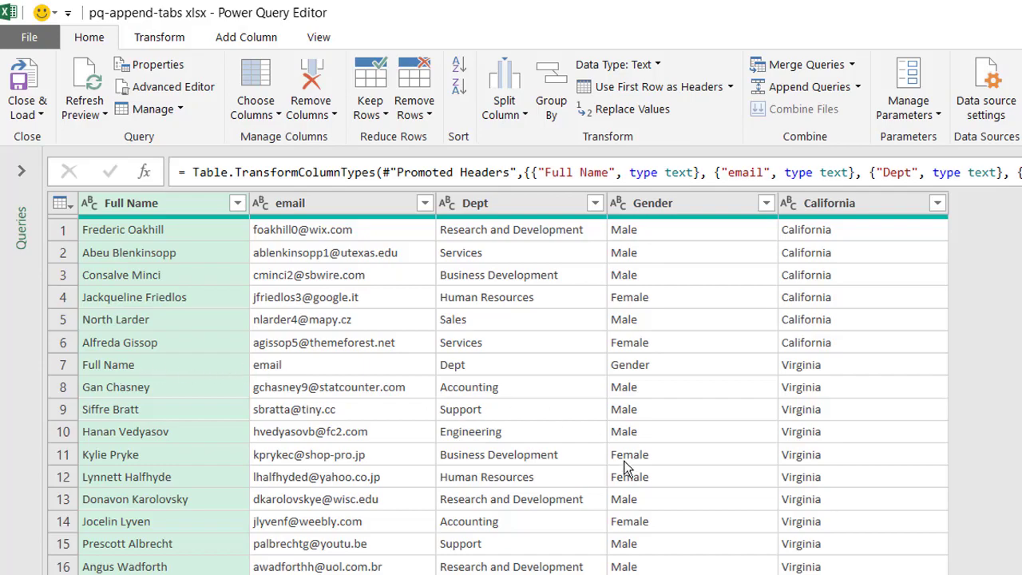
{"action": "left_click", "coordinate": [237, 203]}
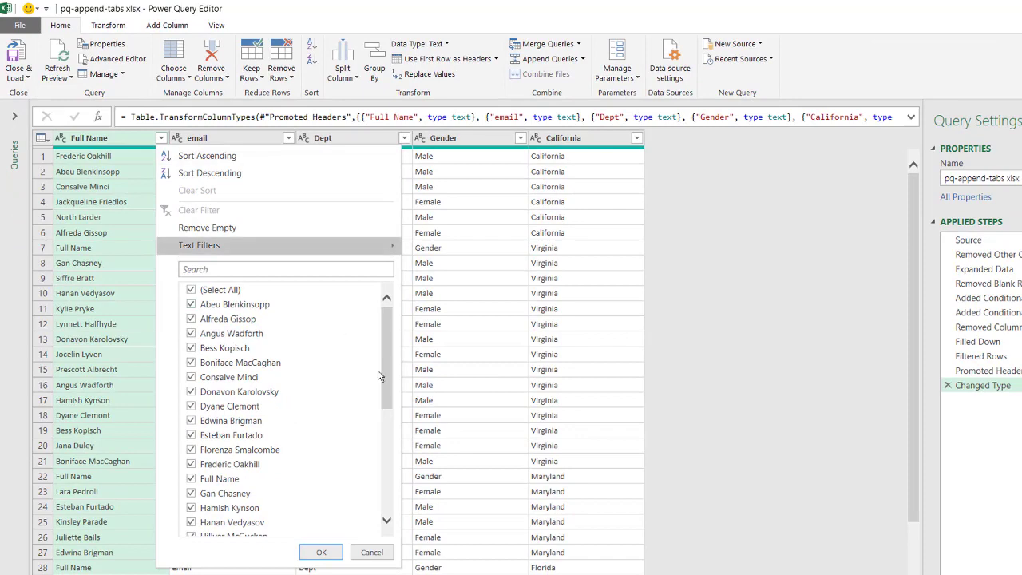
{"action": "left_click", "coordinate": [192, 479]}
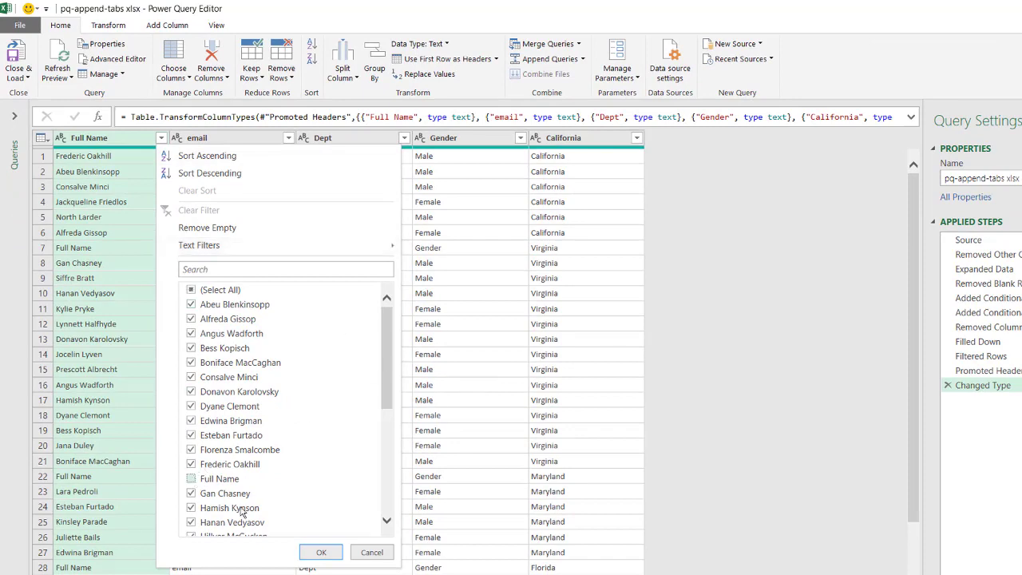
{"action": "left_click", "coordinate": [323, 552]}
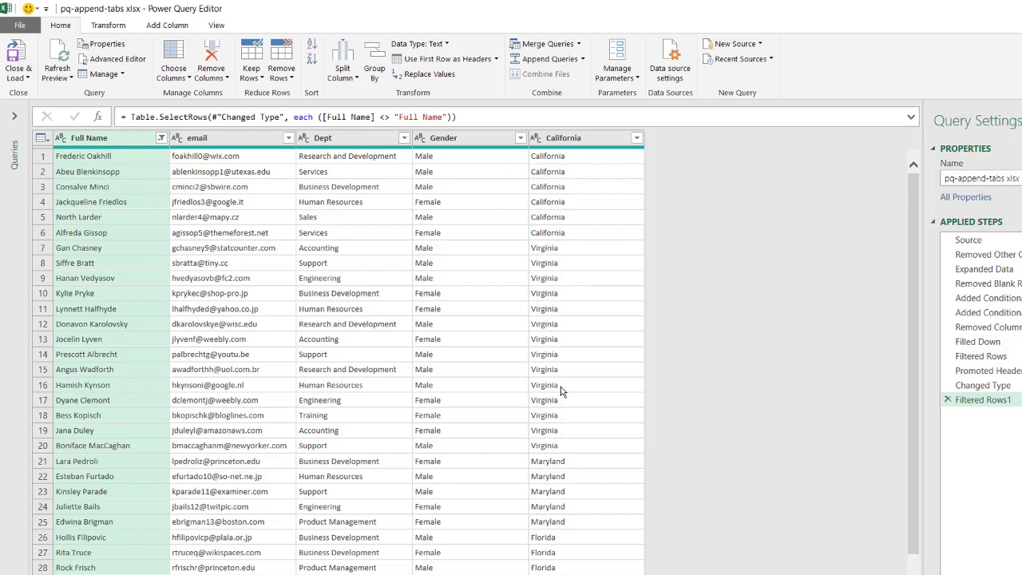
Rename the California column to State.
{"action": "double_click", "coordinate": [581, 138]}
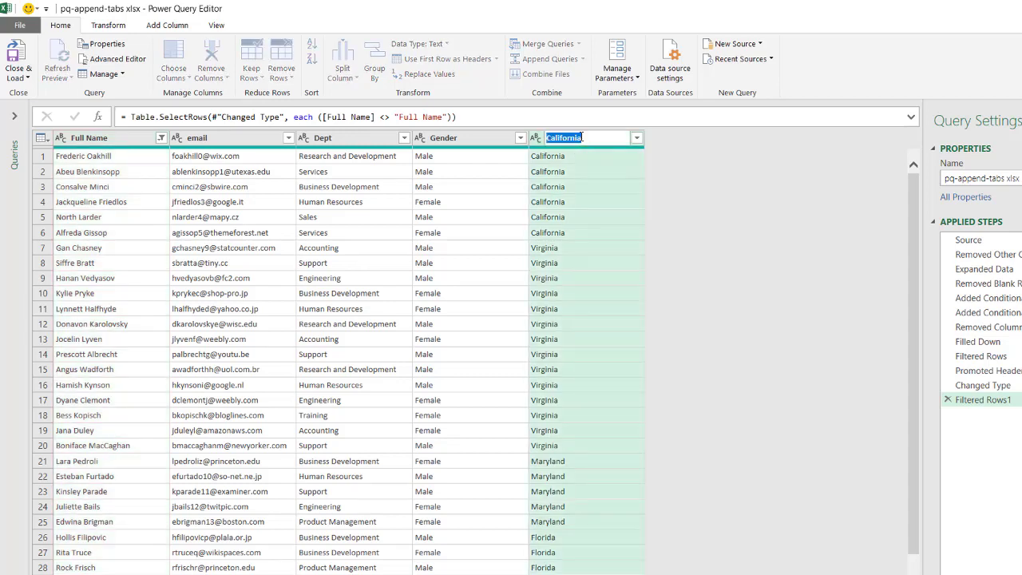
{"action": "type", "text": "State"}
{"action": "key", "text": "Return"}
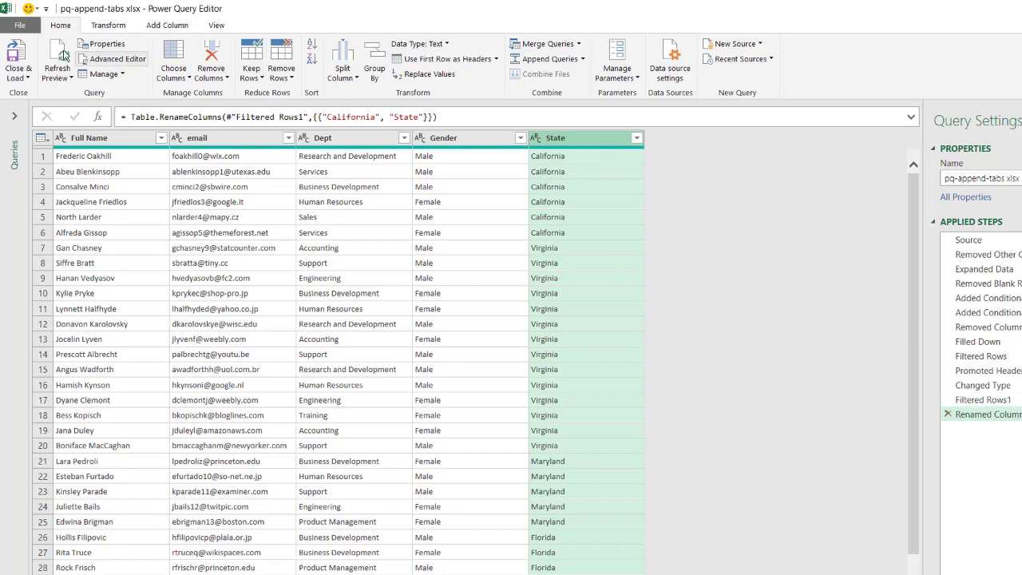
Close the query editor and load the pq-append-tabs query as a table into the existing worksheet at cell A1.
{"action": "left_click", "coordinate": [17, 52]}
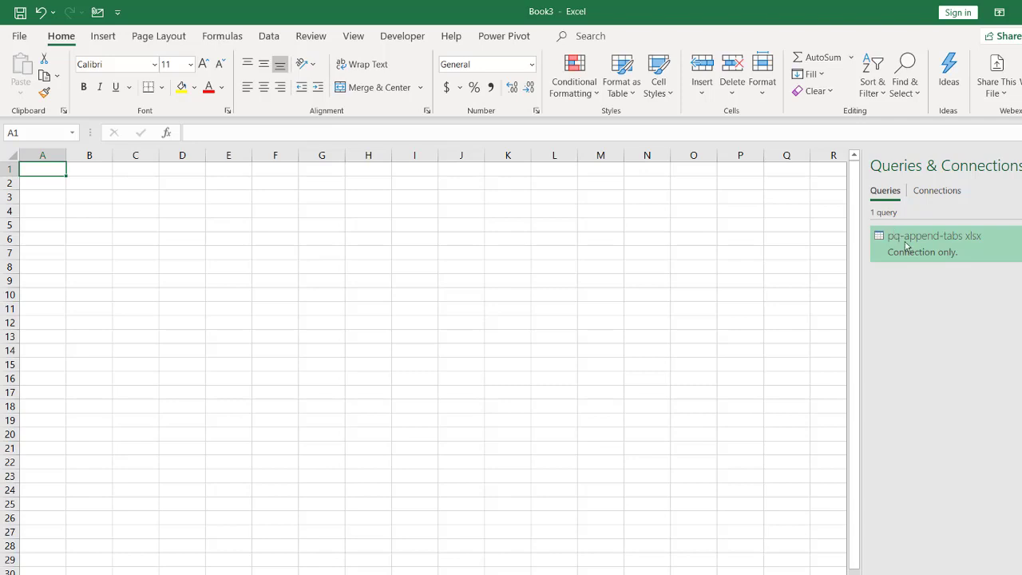
{"action": "right_click", "coordinate": [906, 247]}
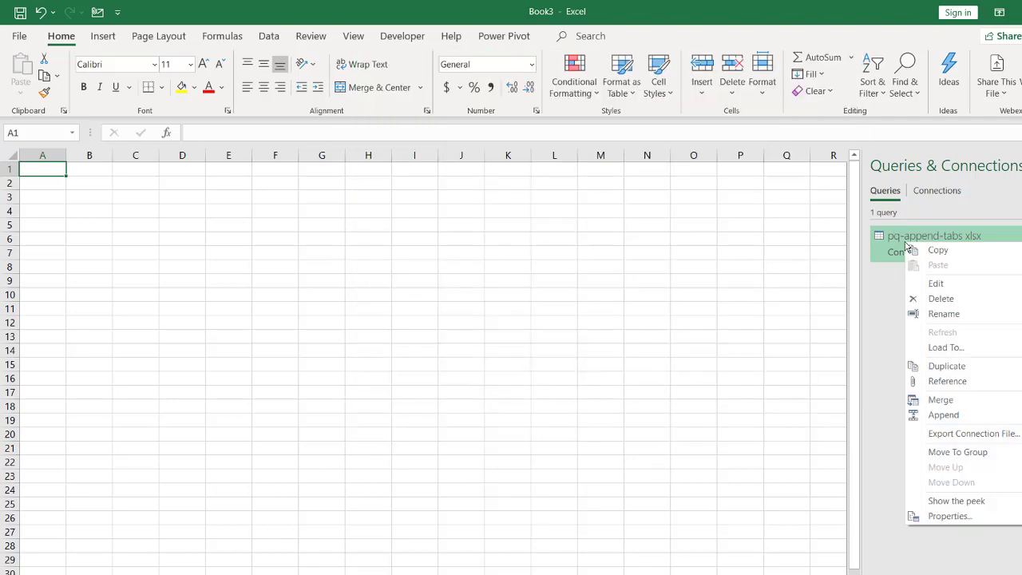
{"action": "left_click", "coordinate": [968, 350]}
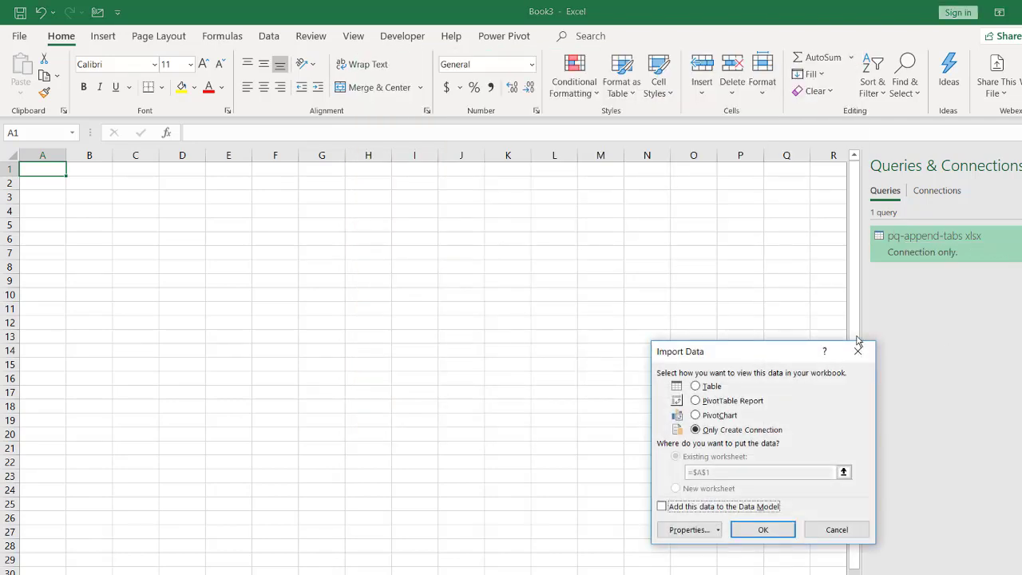
{"action": "left_click", "coordinate": [696, 386]}
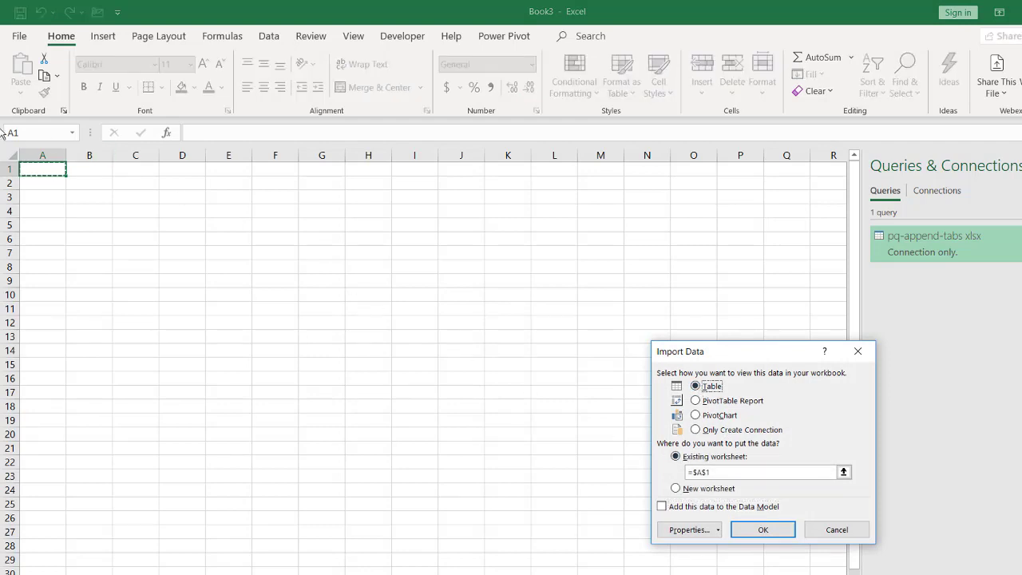
{"action": "left_click", "coordinate": [761, 530]}
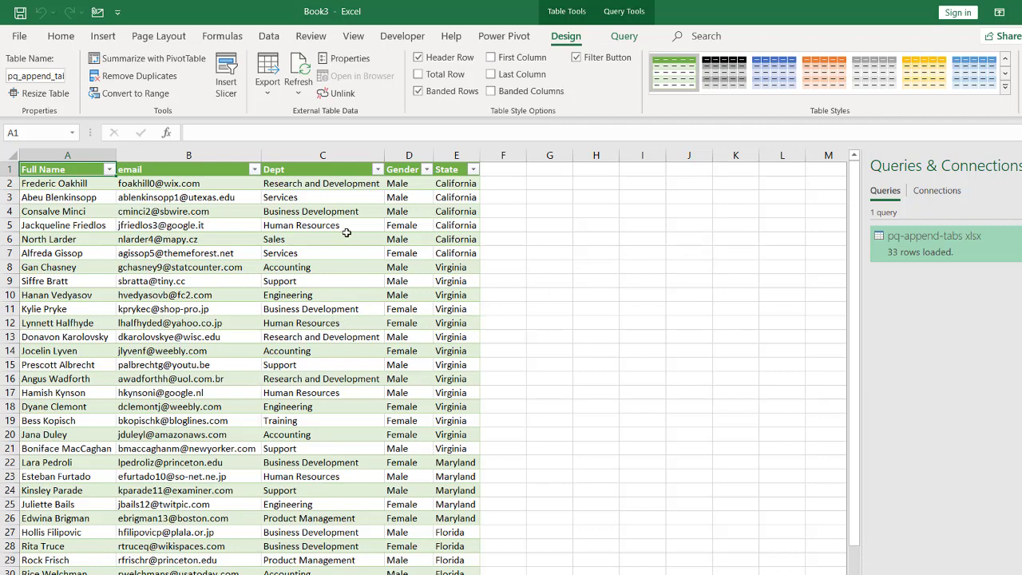
{"action": "left_click", "coordinate": [250, 236]}
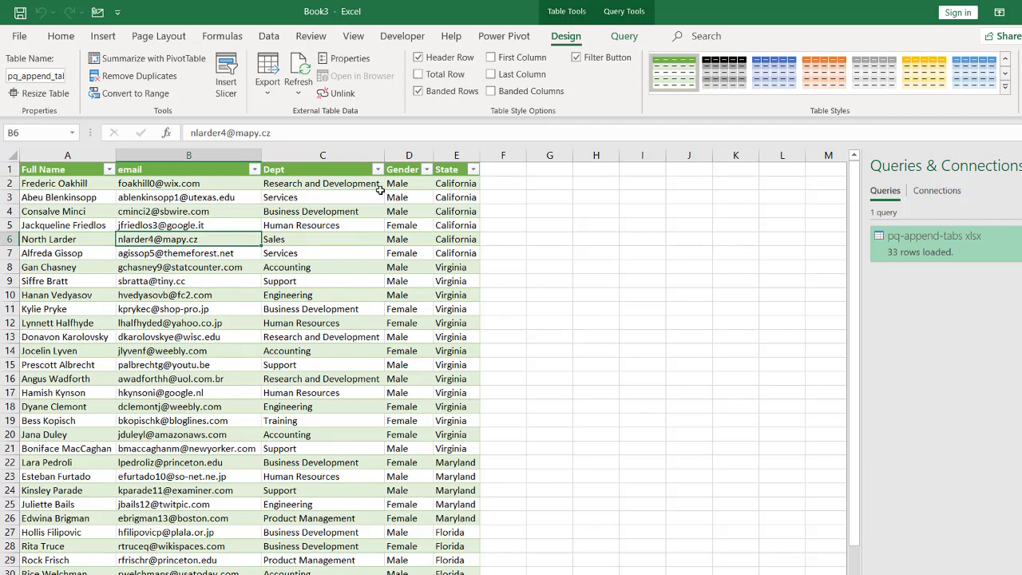
{"action": "left_click", "coordinate": [454, 187]}
{"action": "left_click", "coordinate": [461, 279]}
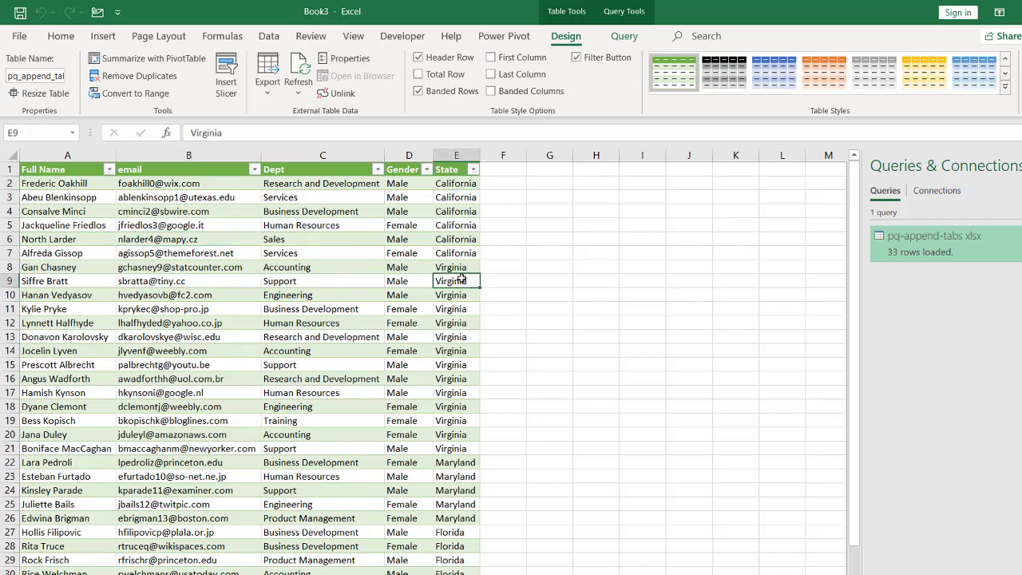
{"action": "left_click", "coordinate": [451, 160]}
{"action": "left_click", "coordinate": [451, 169]}
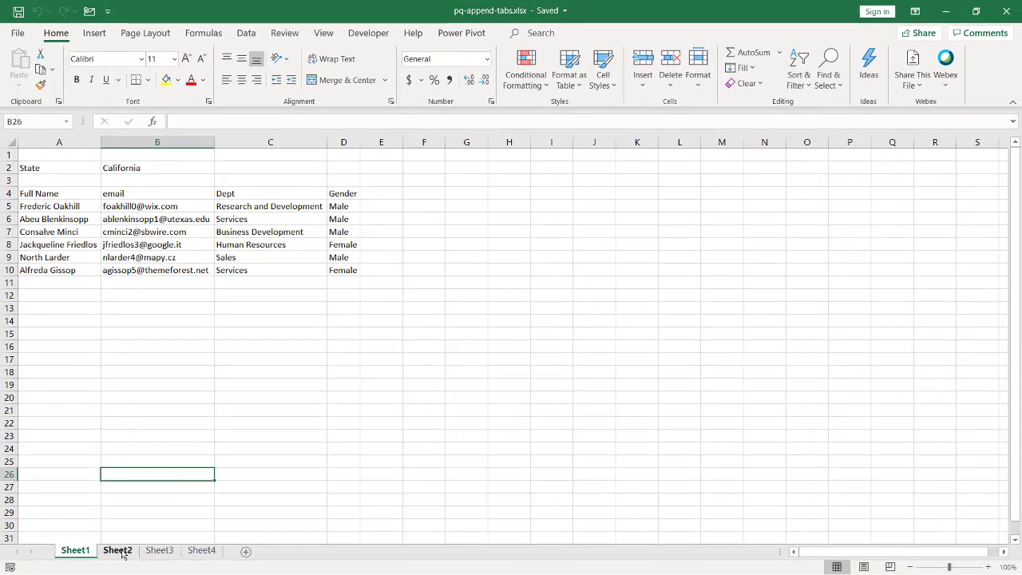
In the source workbook pq-append-tabs.xlsx, move Sheet2 in front of Sheet1 and save the file.
{"action": "left_click_drag", "start_coordinate": [124, 554], "coordinate": [71, 556]}
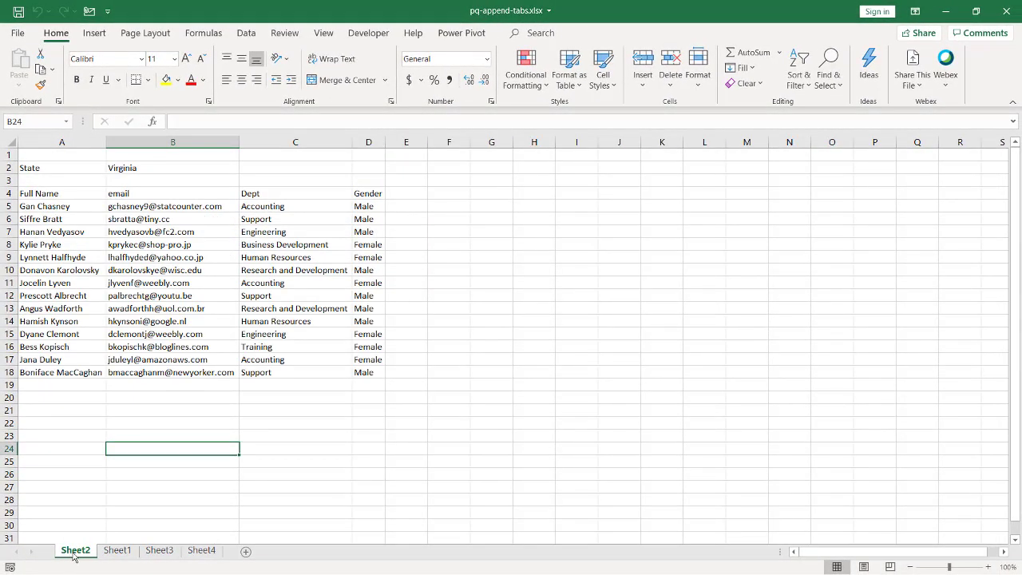
{"action": "left_click", "coordinate": [19, 11]}
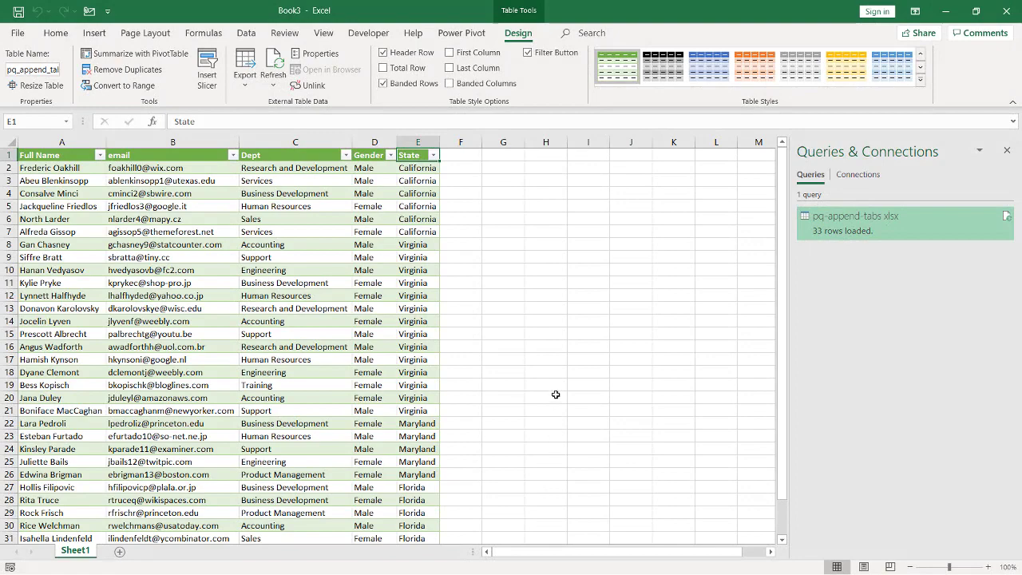
Refresh the loaded query table in Book3.
{"action": "key", "text": "Down"}
{"action": "key", "text": "Down"}
{"action": "key", "text": "Down"}
{"action": "key", "text": "Down"}
{"action": "key", "text": "Down"}
{"action": "key", "text": "Down"}
{"action": "key", "text": "Down"}
{"action": "key", "text": "Down"}
{"action": "key", "text": "Left"}
{"action": "key", "text": "Left"}
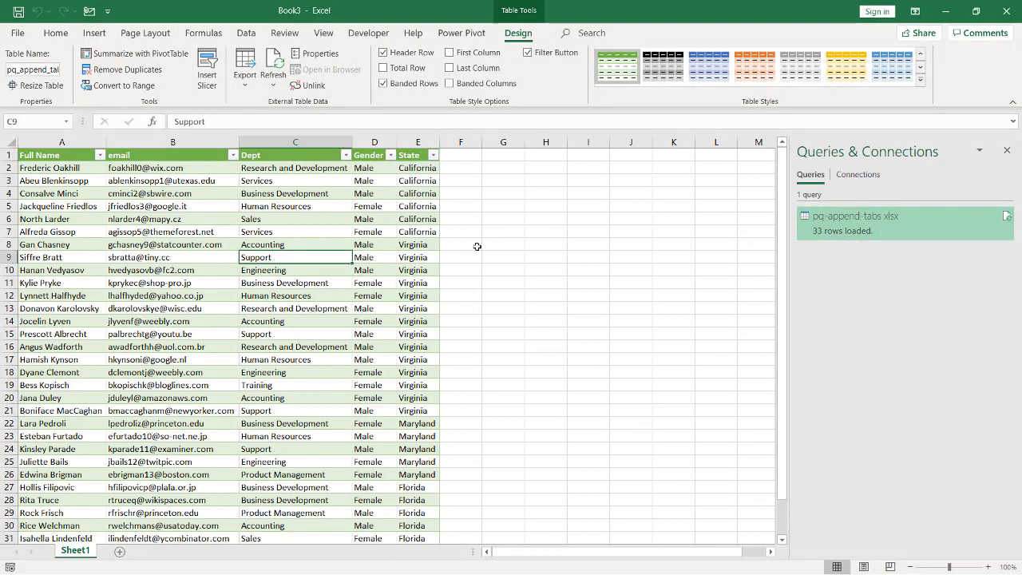
{"action": "right_click", "coordinate": [292, 244]}
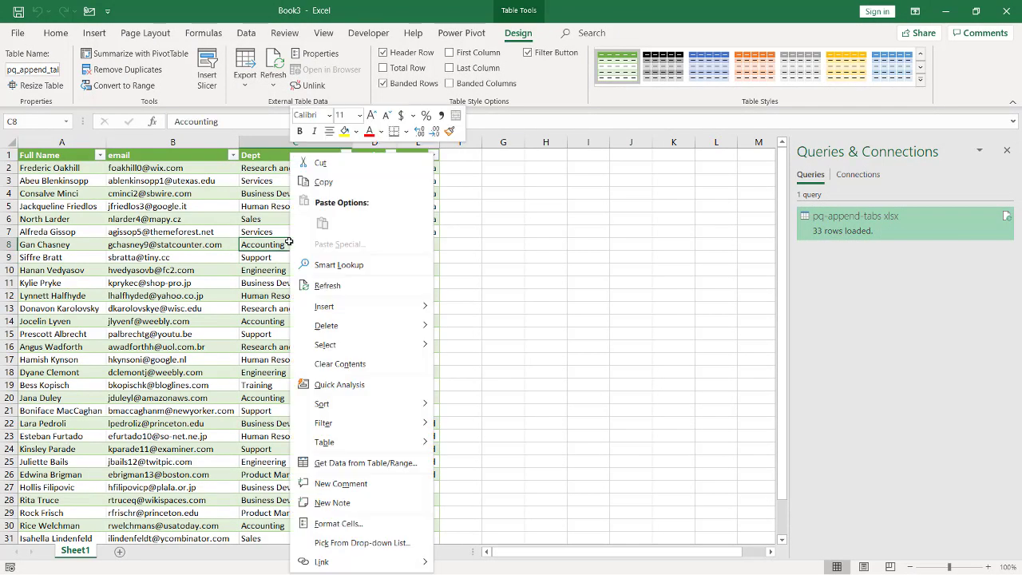
{"action": "left_click", "coordinate": [334, 286]}
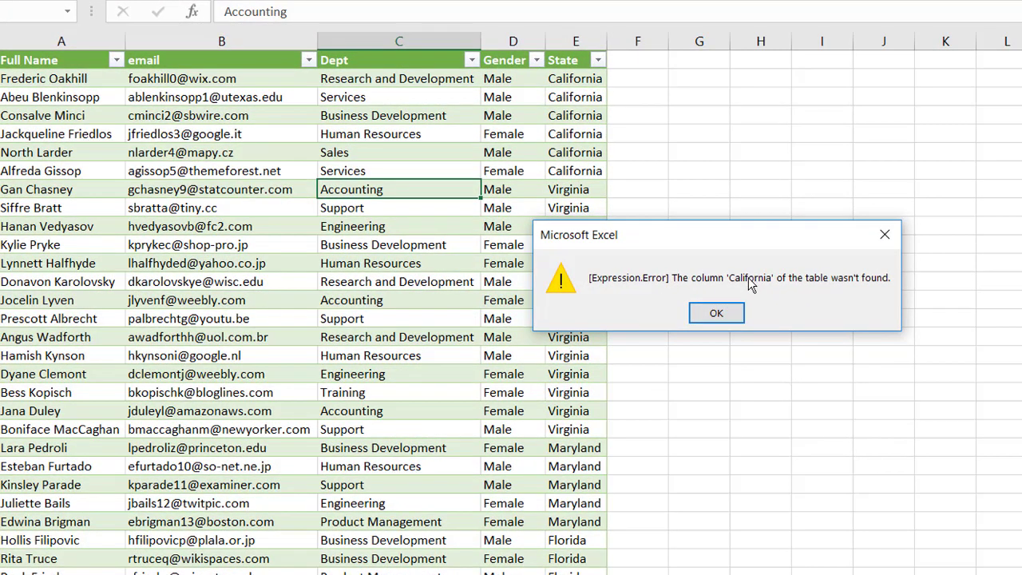
{"action": "left_click", "coordinate": [729, 314]}
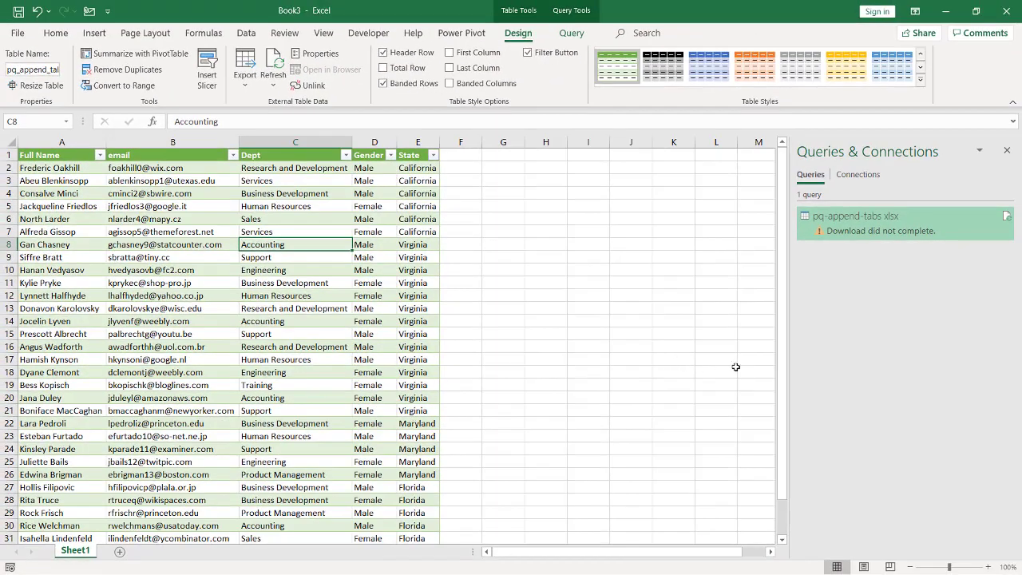
Open the query for editing and examine the formulas of its Renamed Columns, Changed Type, Promoted Headers and Filtered Rows steps.
{"action": "double_click", "coordinate": [869, 238]}
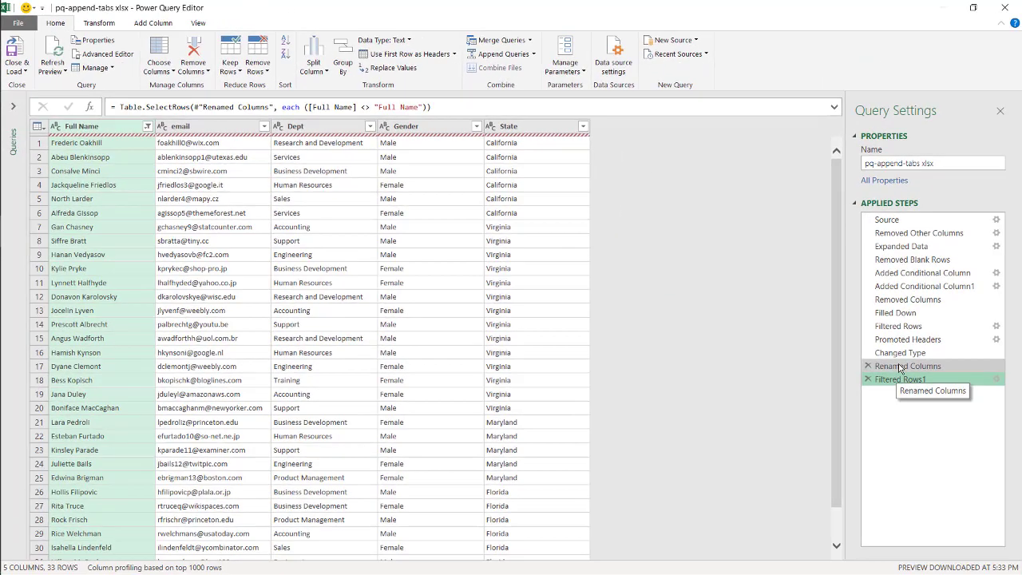
{"action": "left_click", "coordinate": [900, 367]}
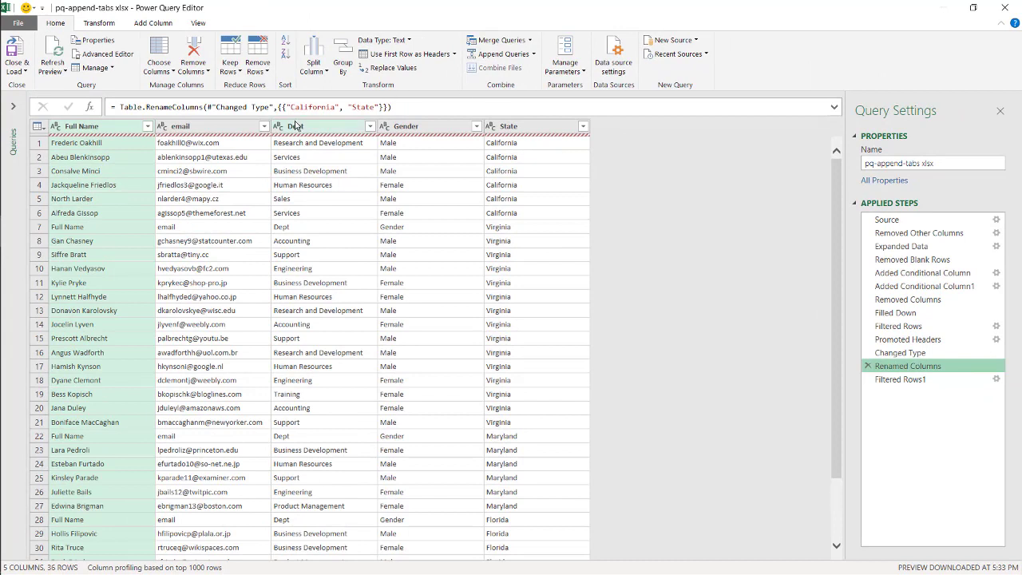
{"action": "left_click", "coordinate": [890, 357]}
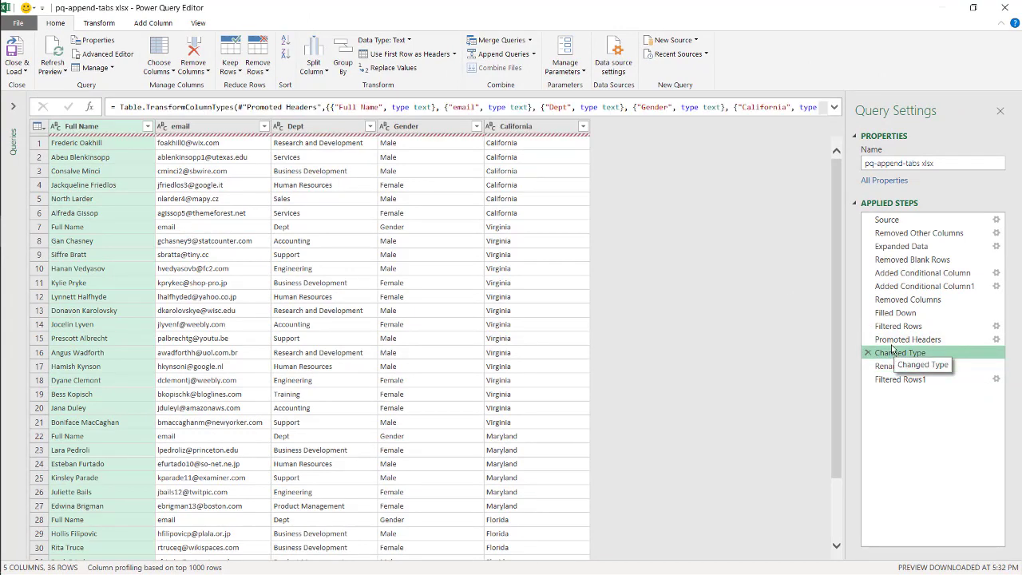
{"action": "left_click", "coordinate": [893, 345]}
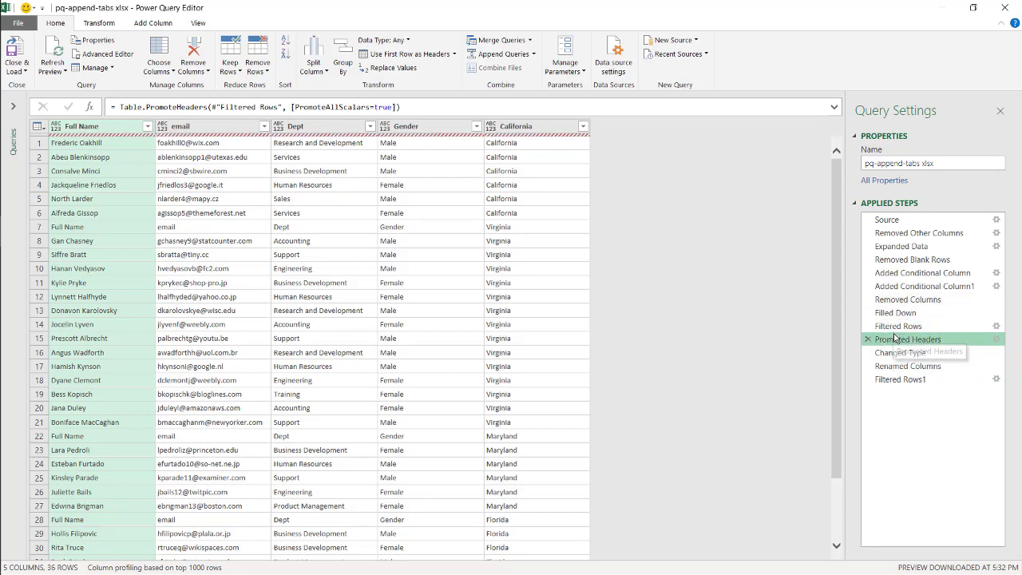
{"action": "left_click", "coordinate": [895, 327]}
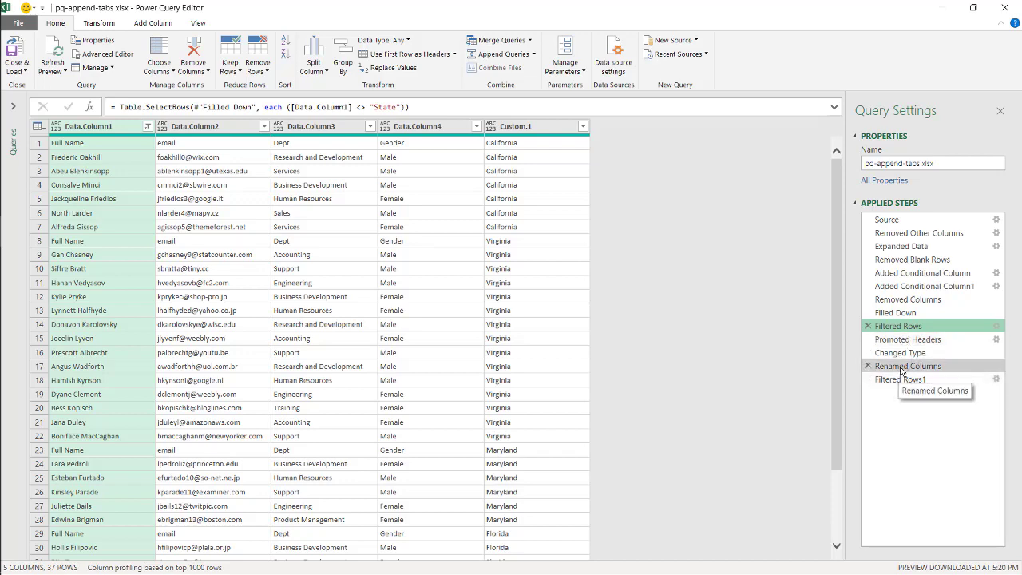
{"action": "left_click", "coordinate": [901, 367]}
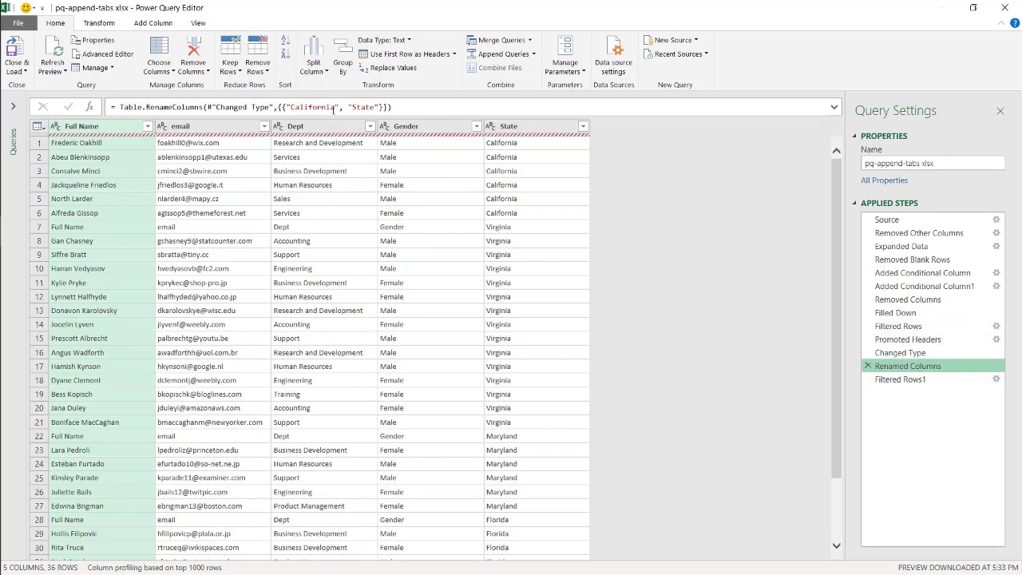
{"action": "left_click", "coordinate": [889, 330]}
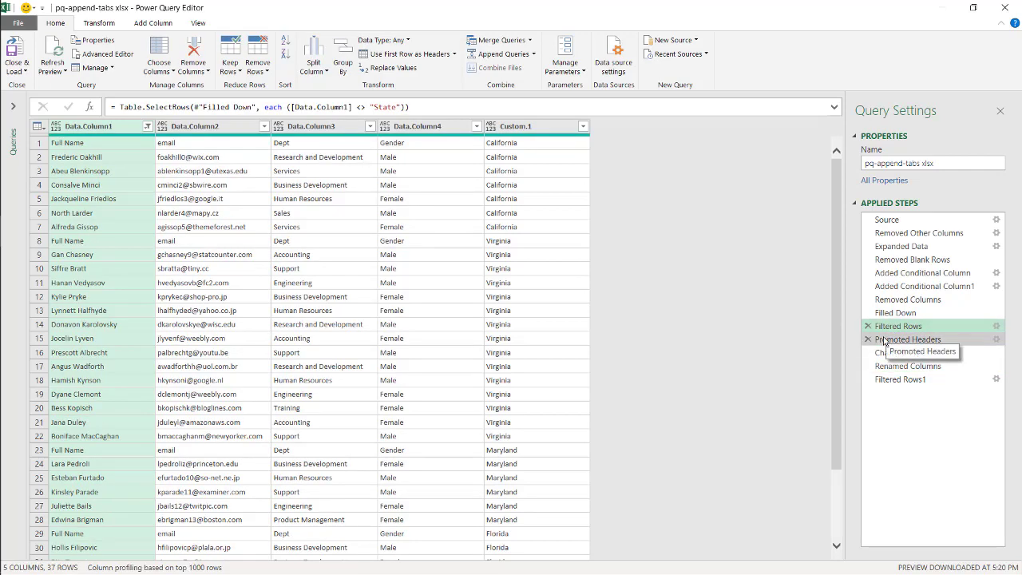
Delete the Promoted Headers step and all applied steps that follow it.
{"action": "left_click", "coordinate": [885, 341]}
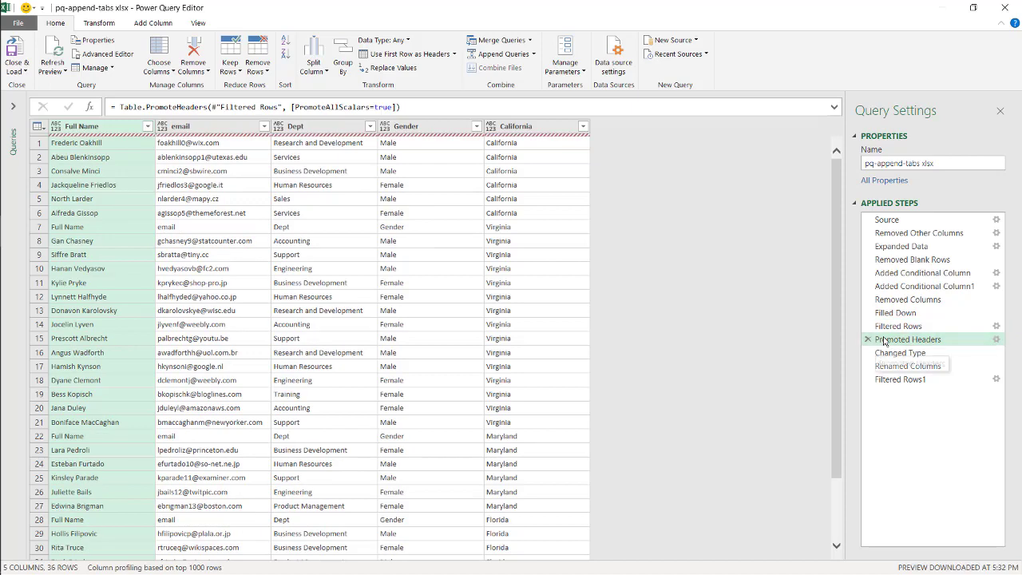
{"action": "right_click", "coordinate": [885, 341]}
{"action": "left_click", "coordinate": [957, 393]}
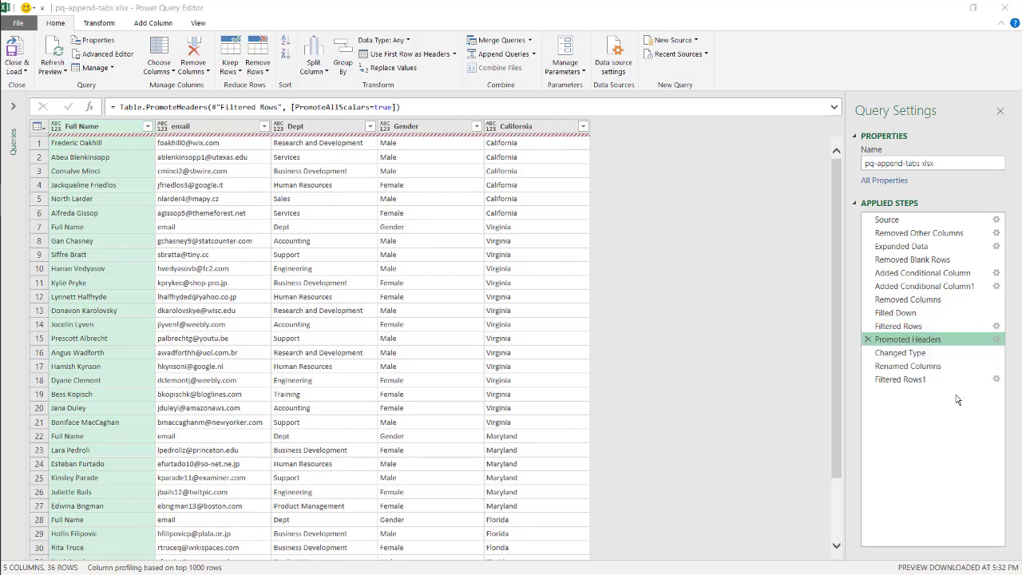
{"action": "left_click", "coordinate": [572, 321]}
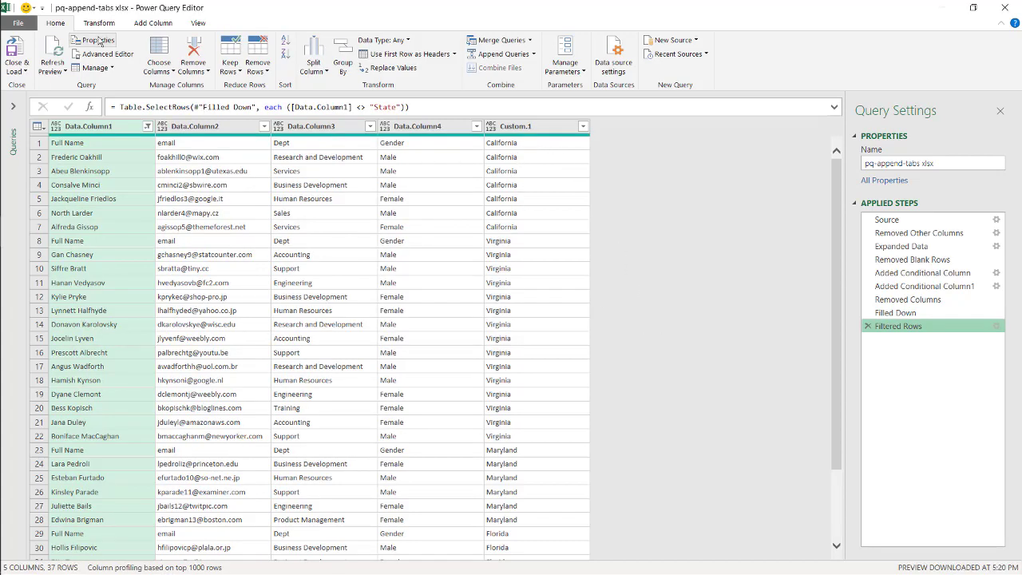
Refresh the query preview and promote the first row to headers.
{"action": "left_click", "coordinate": [58, 45]}
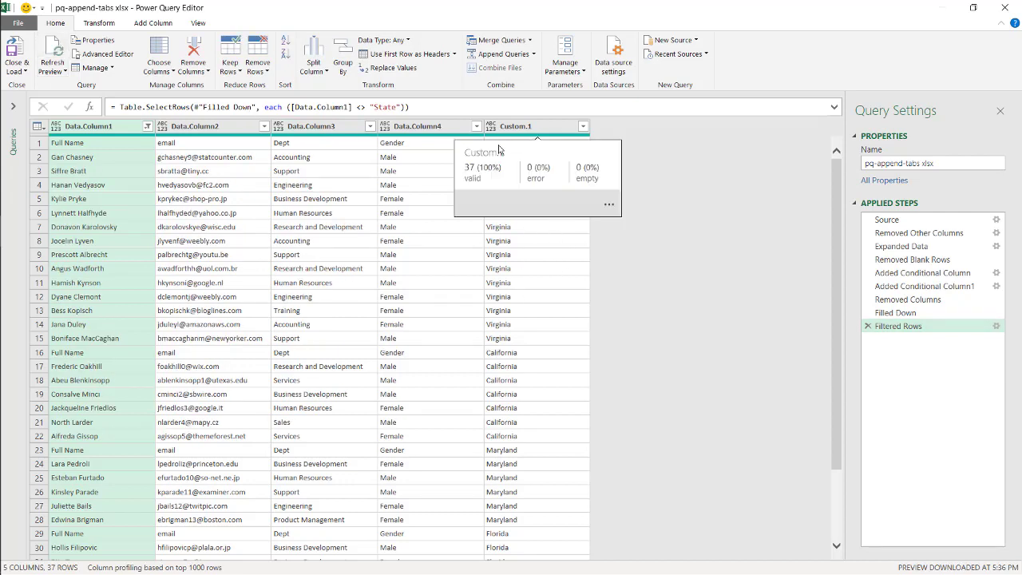
{"action": "left_click", "coordinate": [378, 52]}
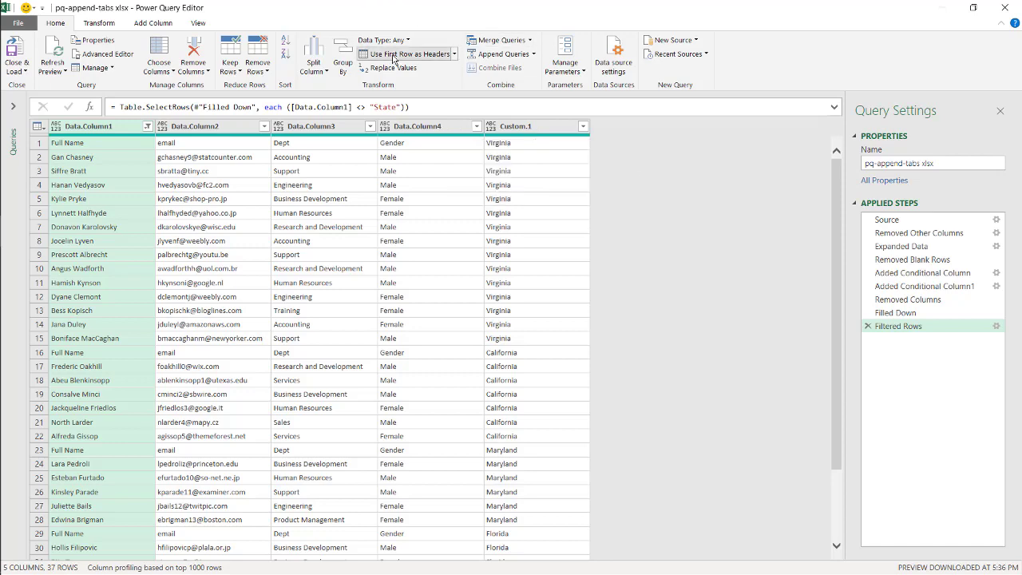
Rename the Virginia column to State.
{"action": "double_click", "coordinate": [531, 127]}
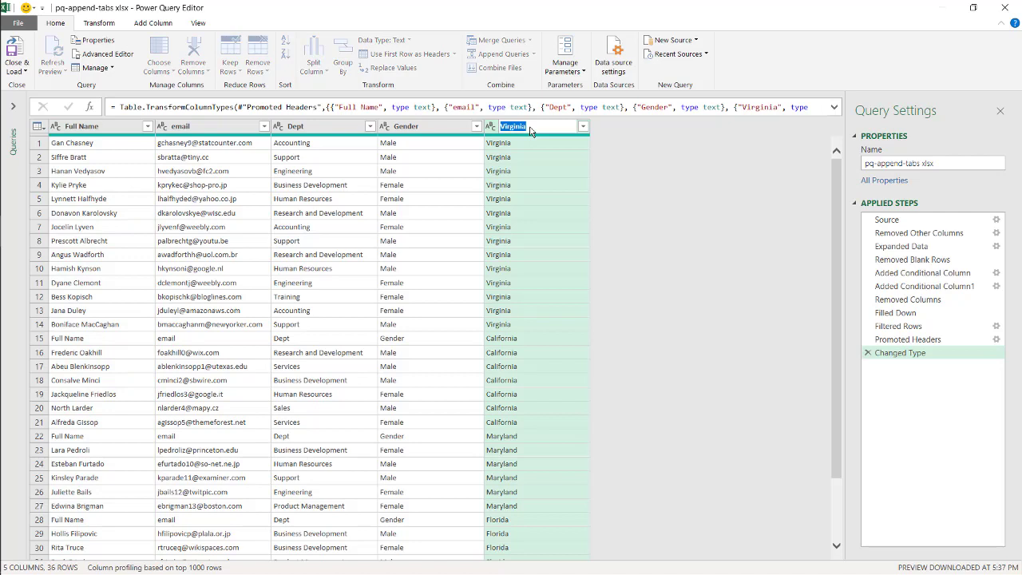
{"action": "type", "text": "State"}
{"action": "key", "text": "Return"}
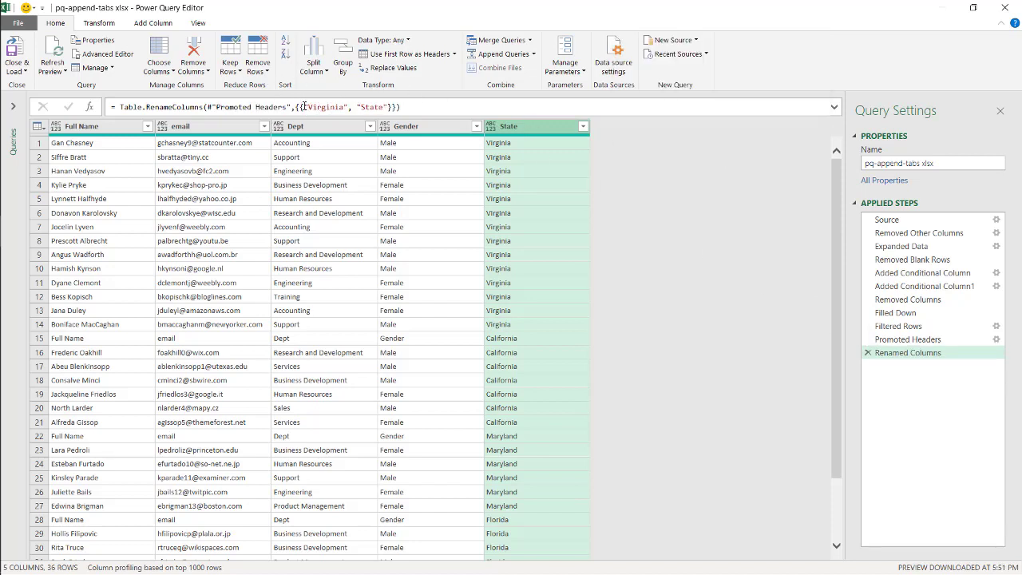
Insert List.Last(Table.ColumnNames( directly before "Virginia" in the Renamed Columns formula.
{"action": "left_click", "coordinate": [304, 106]}
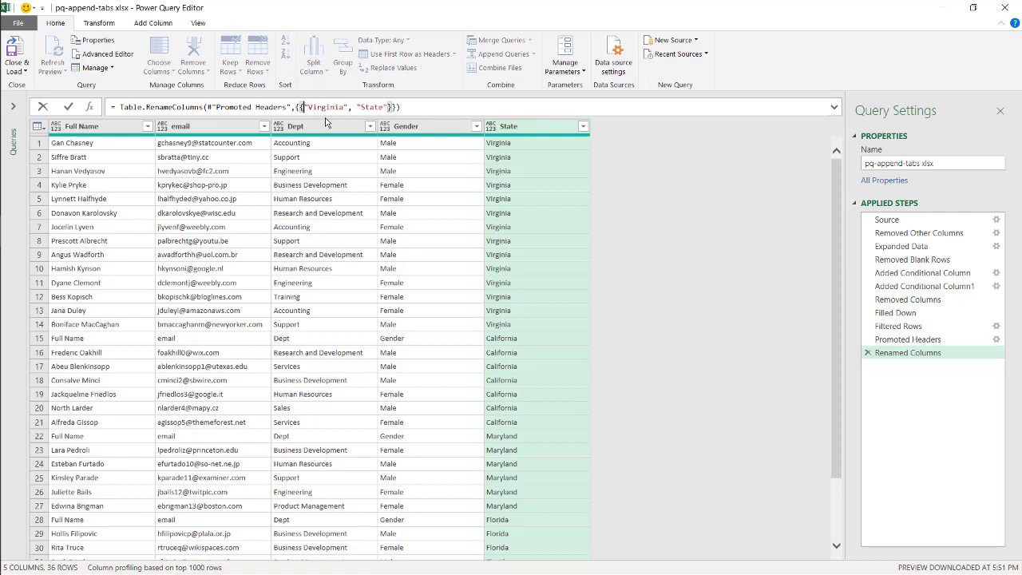
{"action": "type", "text": "List"}
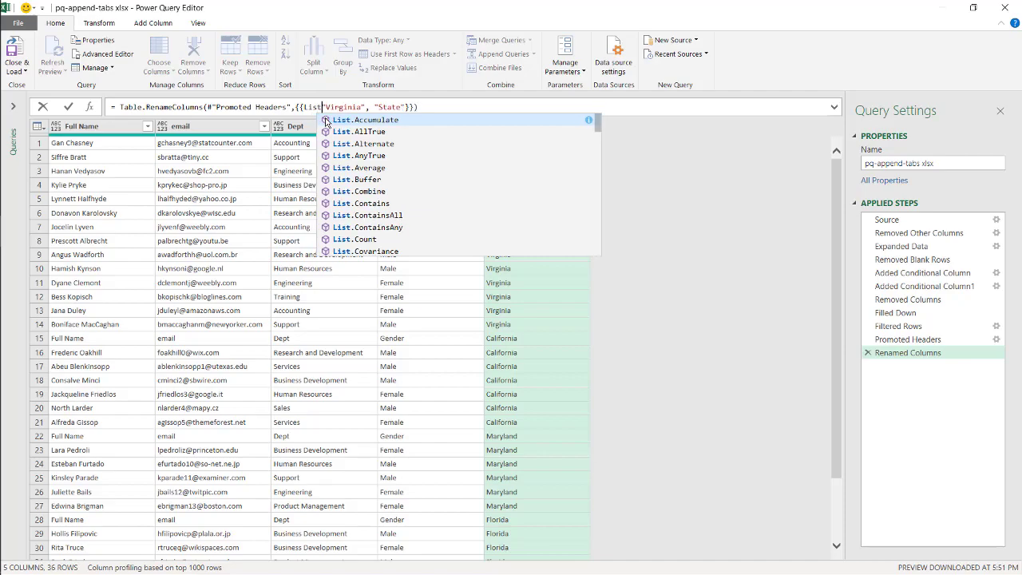
{"action": "type", "text": ".Last"}
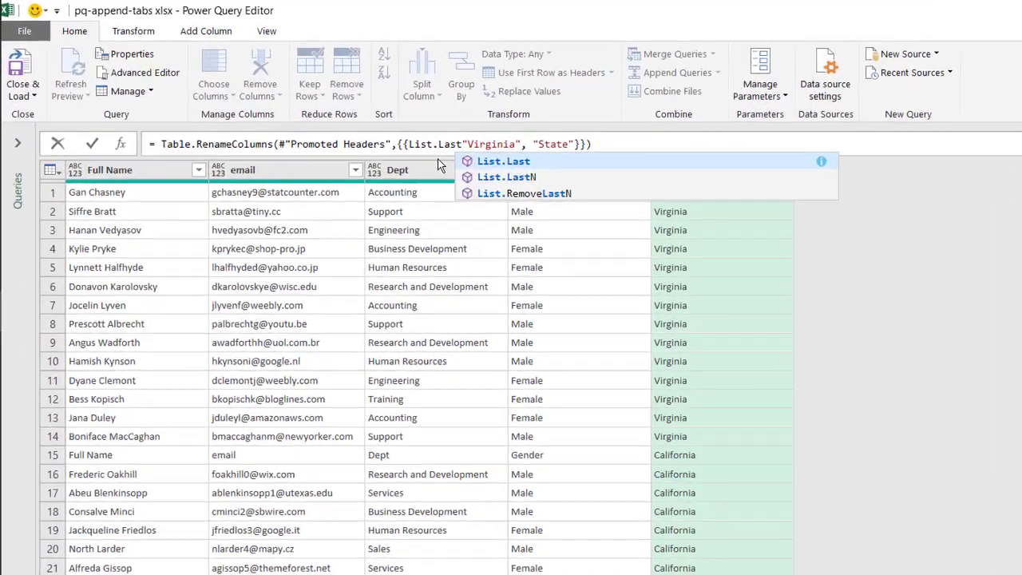
{"action": "type", "text": "(Ta"}
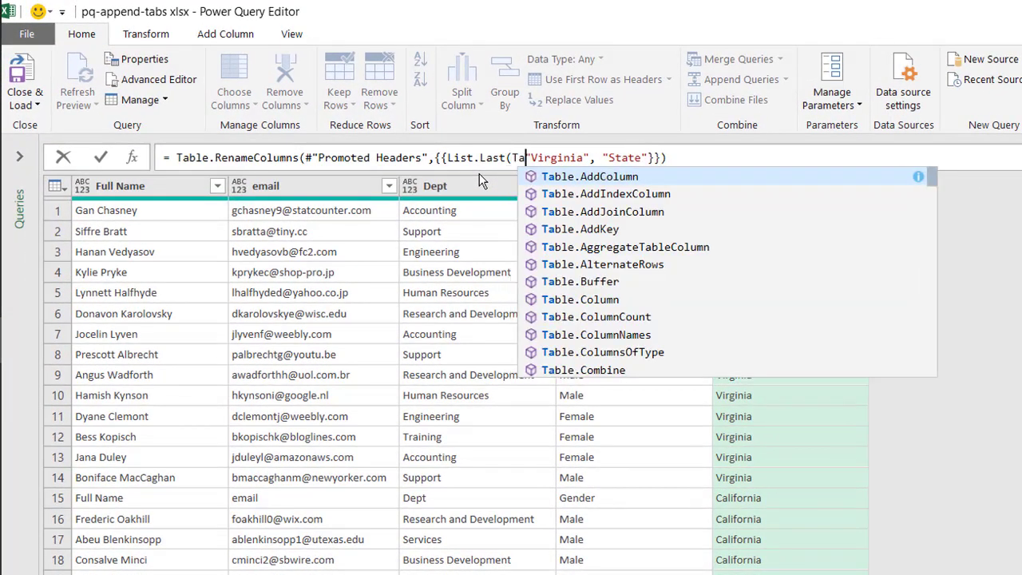
{"action": "type", "text": "ble."}
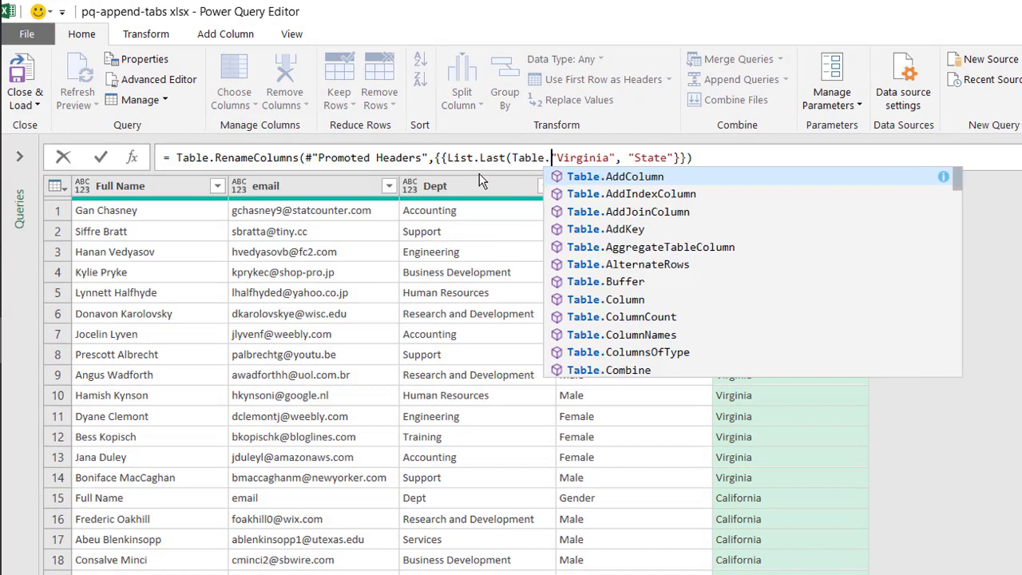
{"action": "type", "text": "col"}
{"action": "key", "text": "BackSpace"}
{"action": "key", "text": "BackSpace"}
{"action": "key", "text": "BackSpace"}
{"action": "type", "text": "Column"}
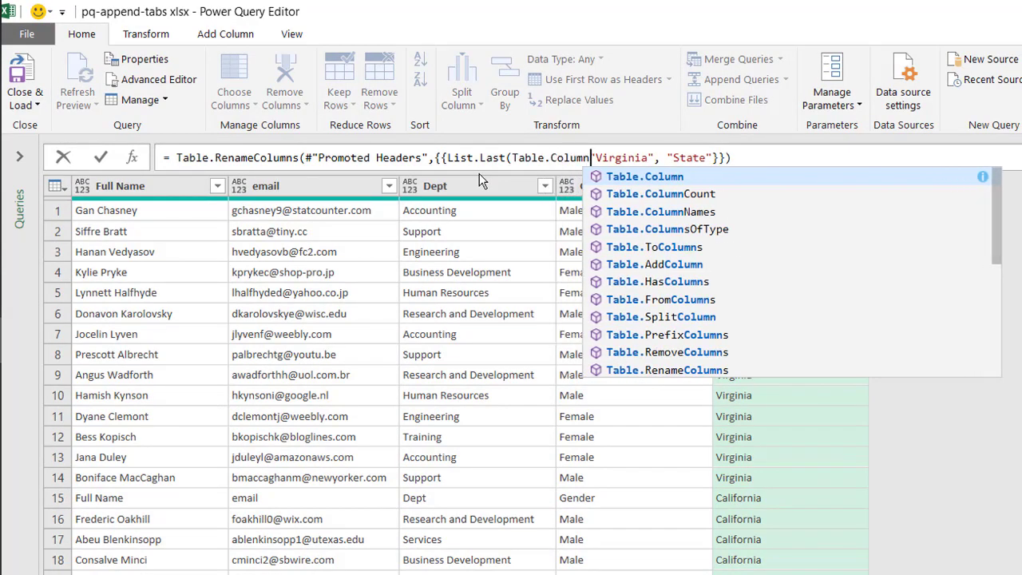
{"action": "type", "text": "Names"}
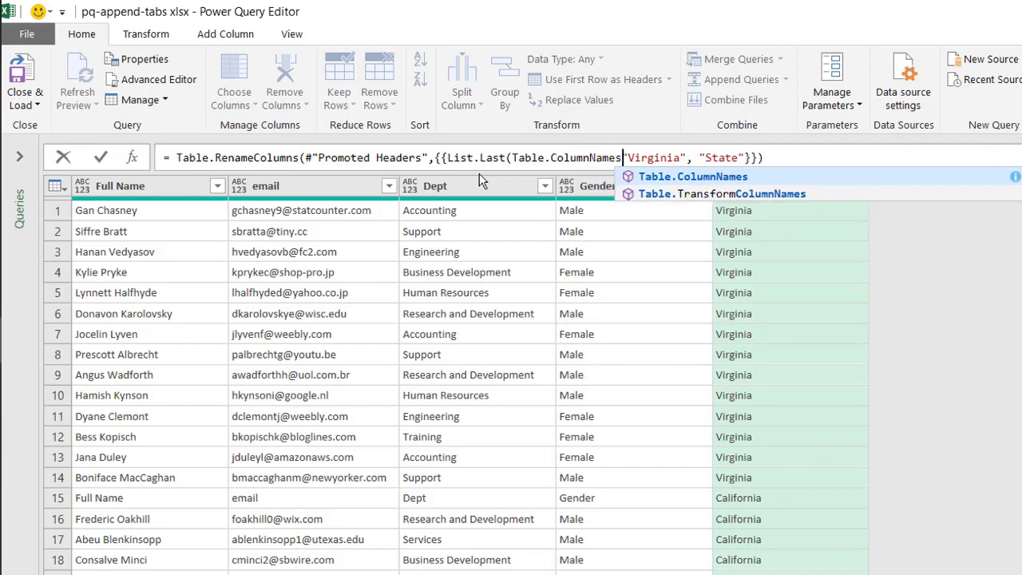
{"action": "type", "text": "("}
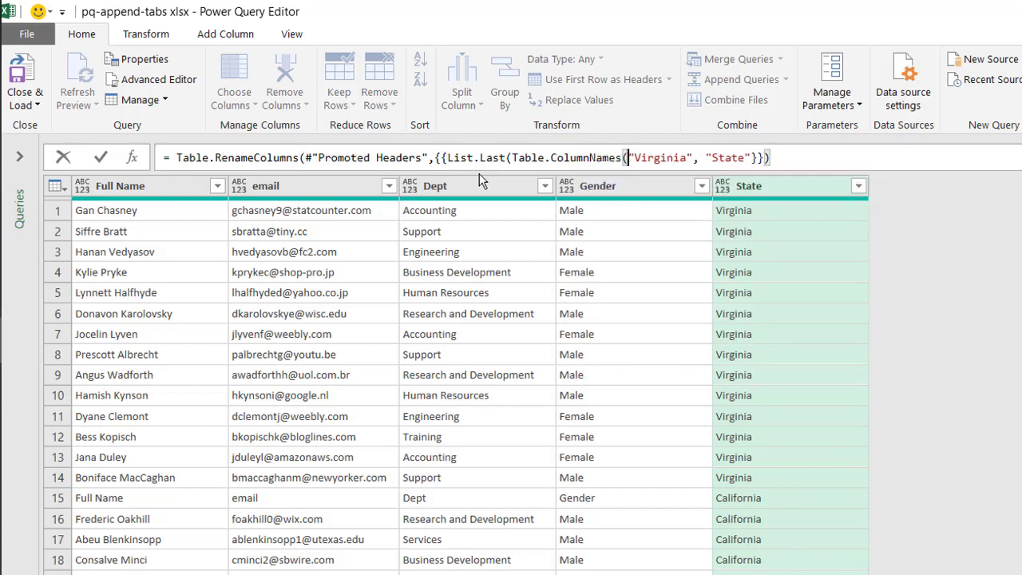
Complete the rename formula with #"Promoted Headers" in place of "Virginia", close both functions, and load the query to the worksheet.
{"action": "type", "text": "#"}
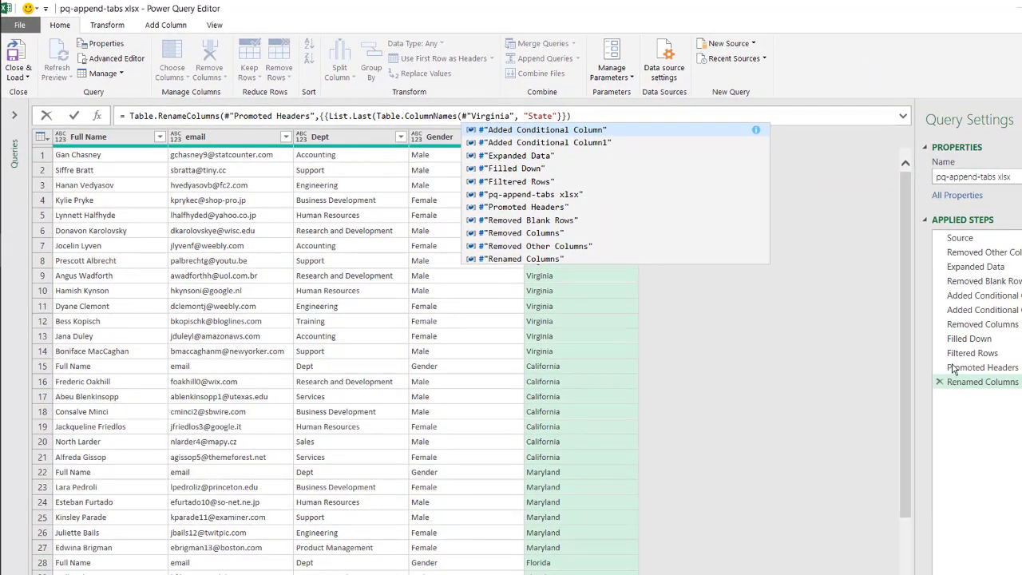
{"action": "type", "text": "P"}
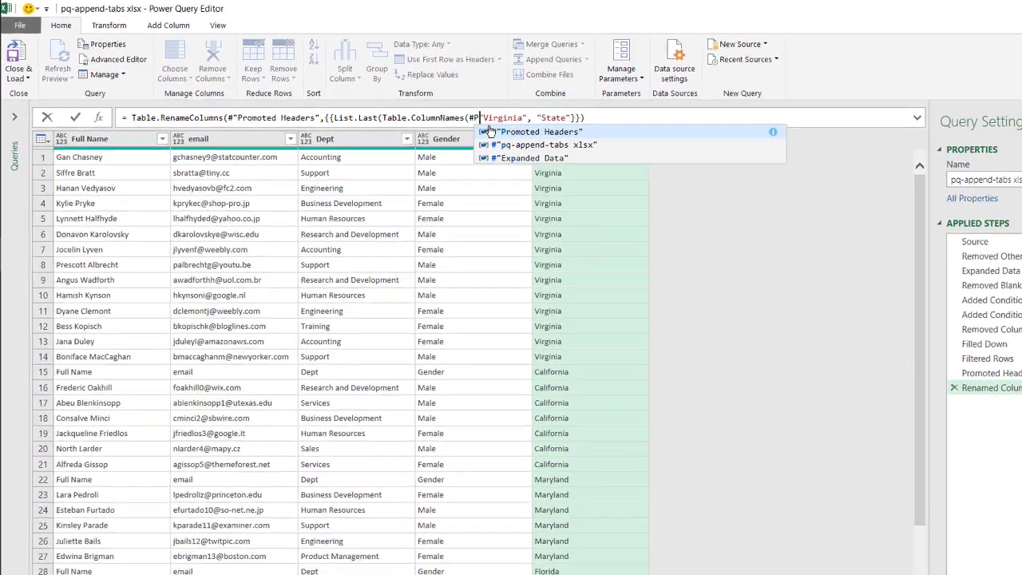
{"action": "type", "text": "rom"}
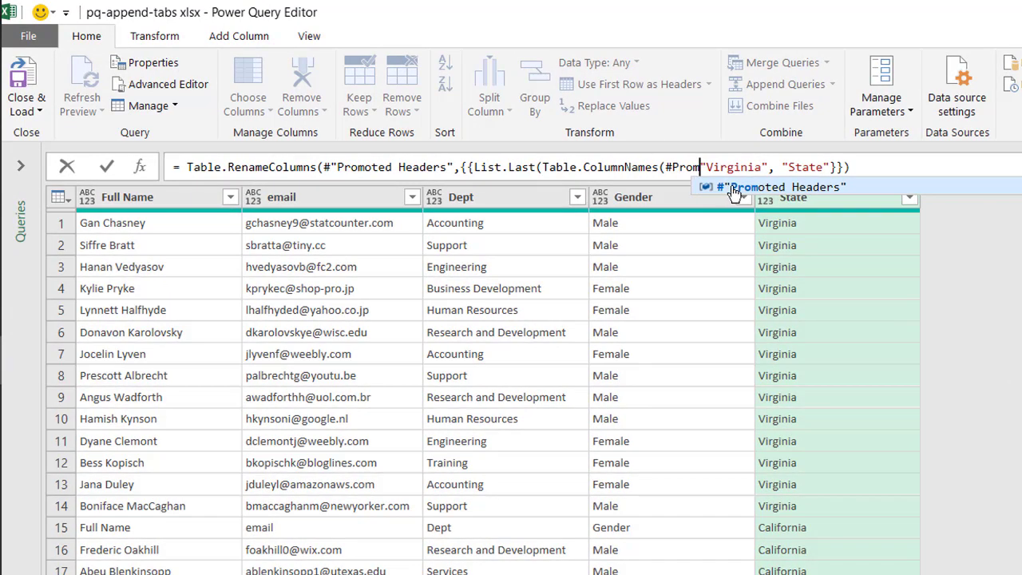
{"action": "left_click", "coordinate": [733, 190]}
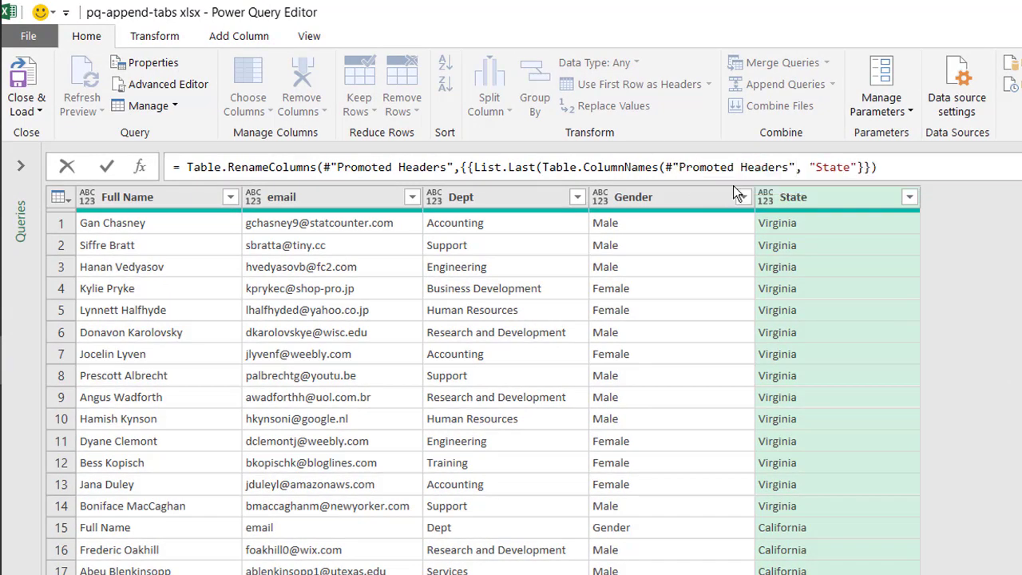
{"action": "type", "text": ")"}
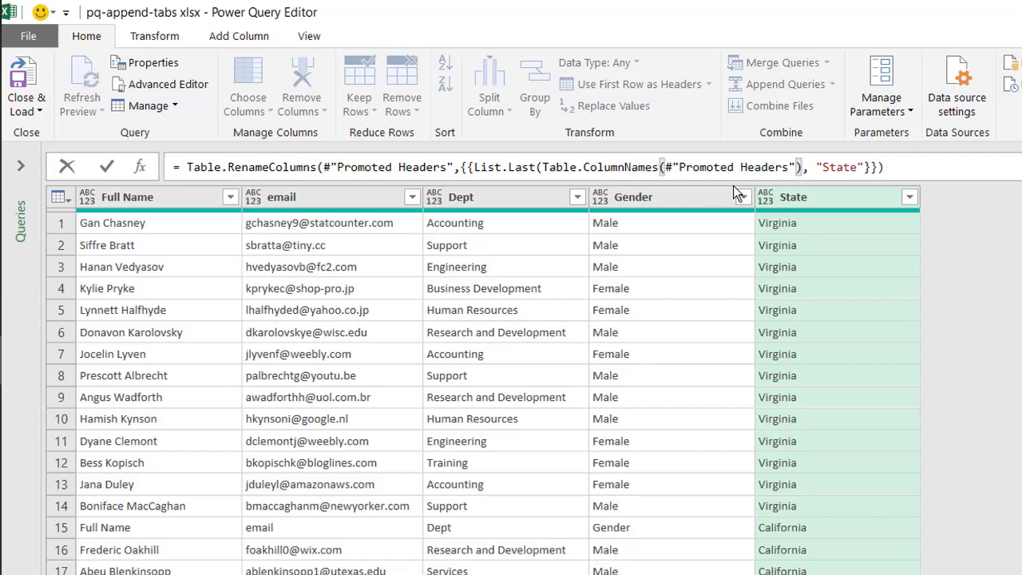
{"action": "type", "text": ")"}
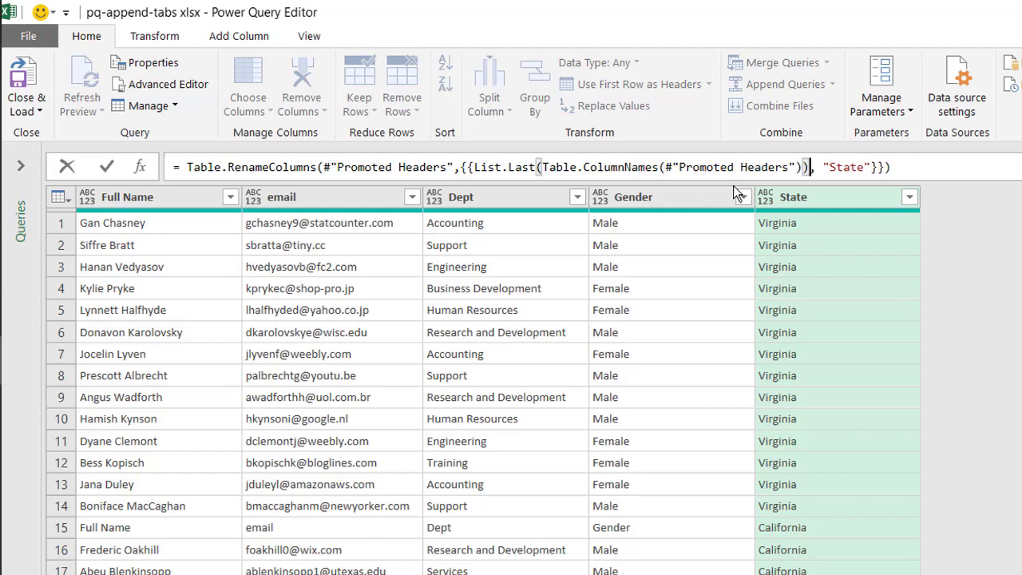
{"action": "key", "text": "Return"}
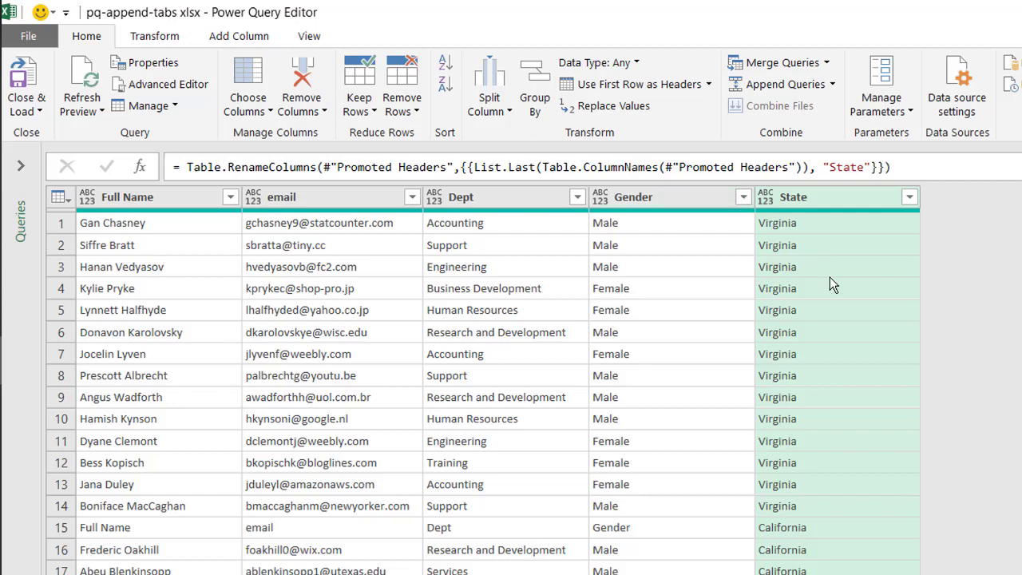
{"action": "left_click", "coordinate": [39, 70]}
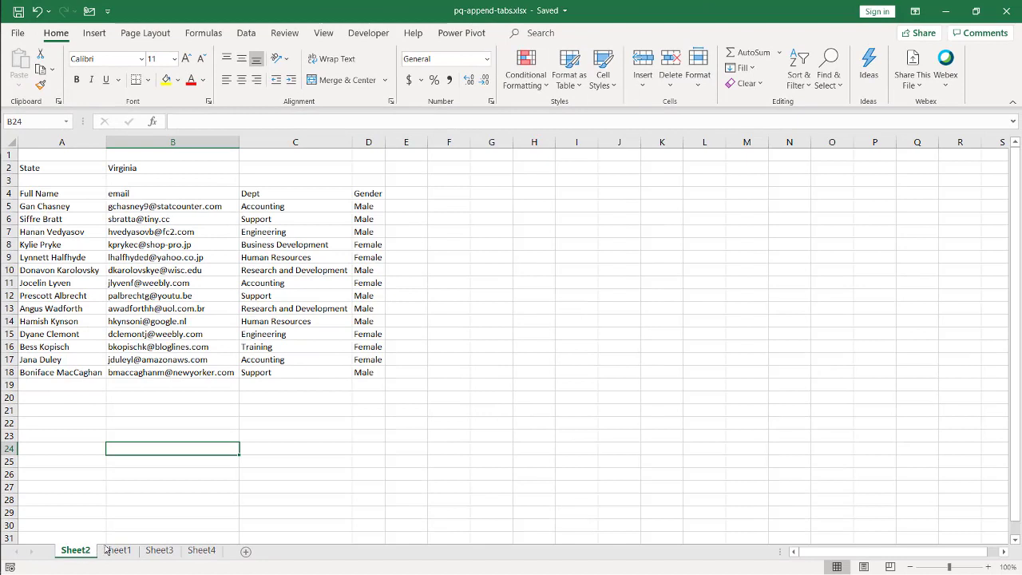
In the source workbook pq-append-tabs.xlsx, move Sheet4 in front of Sheet2 and save the workbook.
{"action": "left_click", "coordinate": [117, 550]}
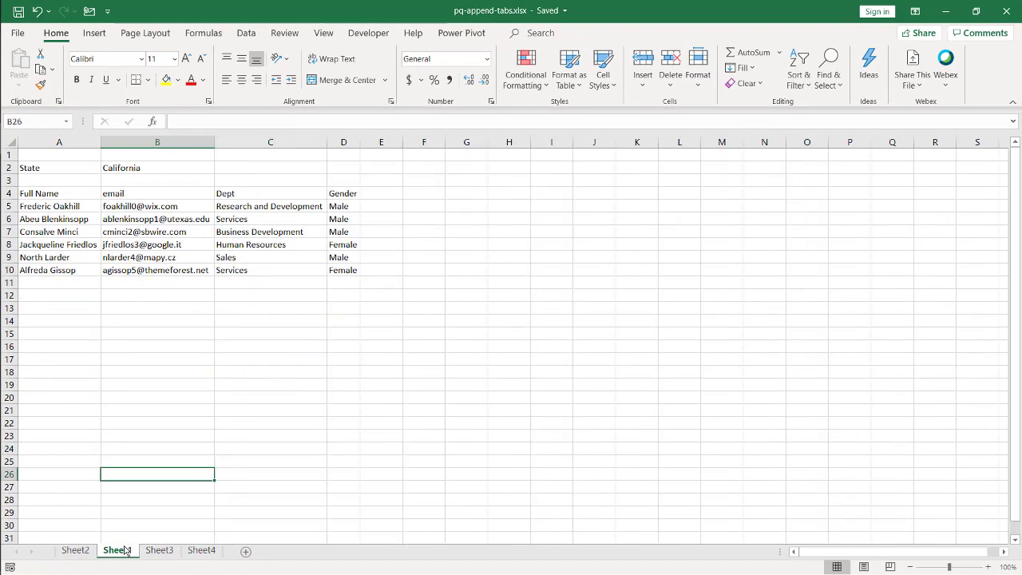
{"action": "left_click", "coordinate": [204, 551]}
{"action": "left_click_drag", "start_coordinate": [209, 556], "coordinate": [71, 556]}
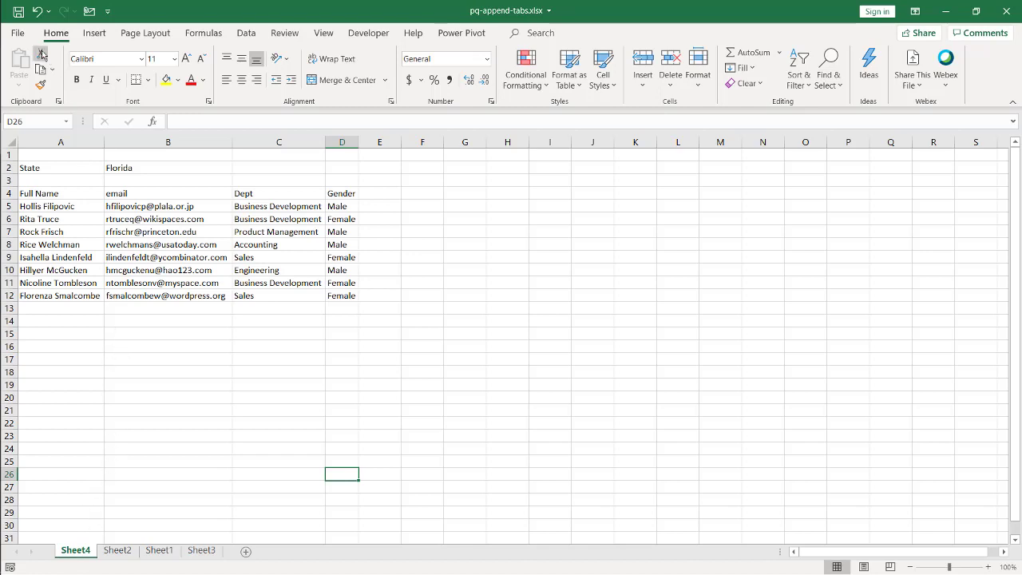
{"action": "left_click", "coordinate": [23, 14]}
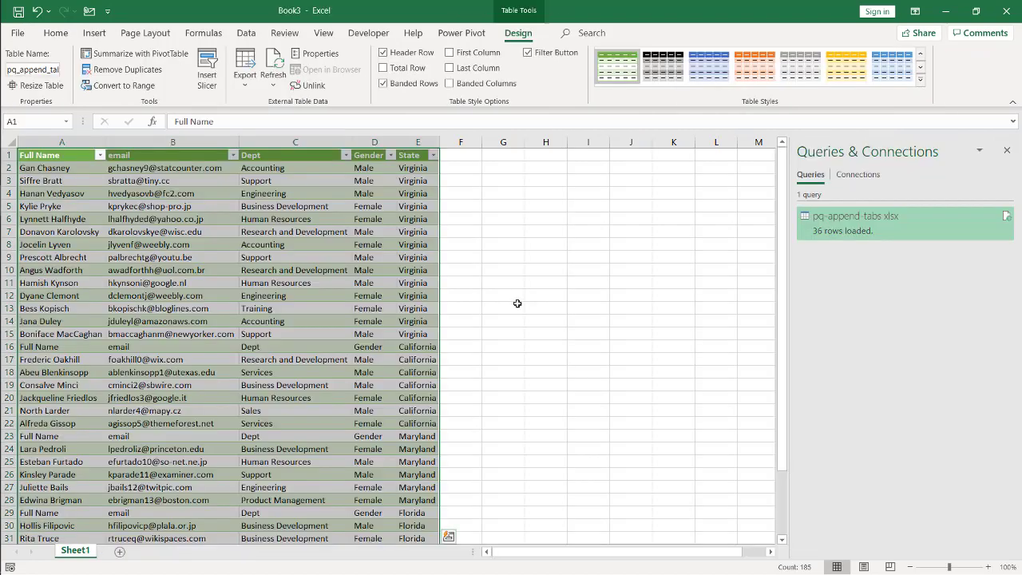
Refresh the loaded query table in Book3.
{"action": "right_click", "coordinate": [272, 253]}
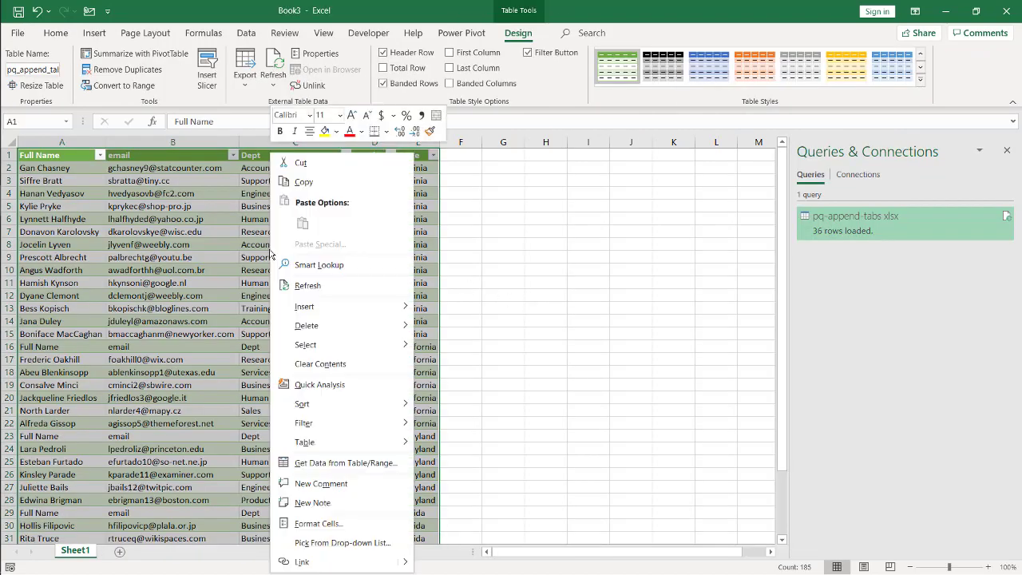
{"action": "left_click", "coordinate": [302, 286]}
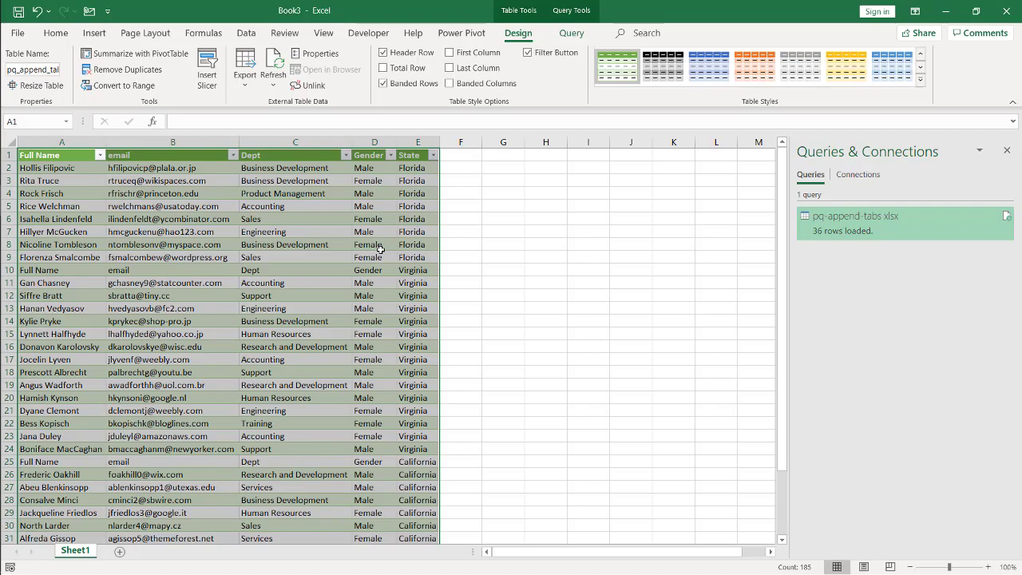
Reopen the query to examine its Renamed Columns formula, return to the loaded table and select the State column.
{"action": "double_click", "coordinate": [850, 216]}
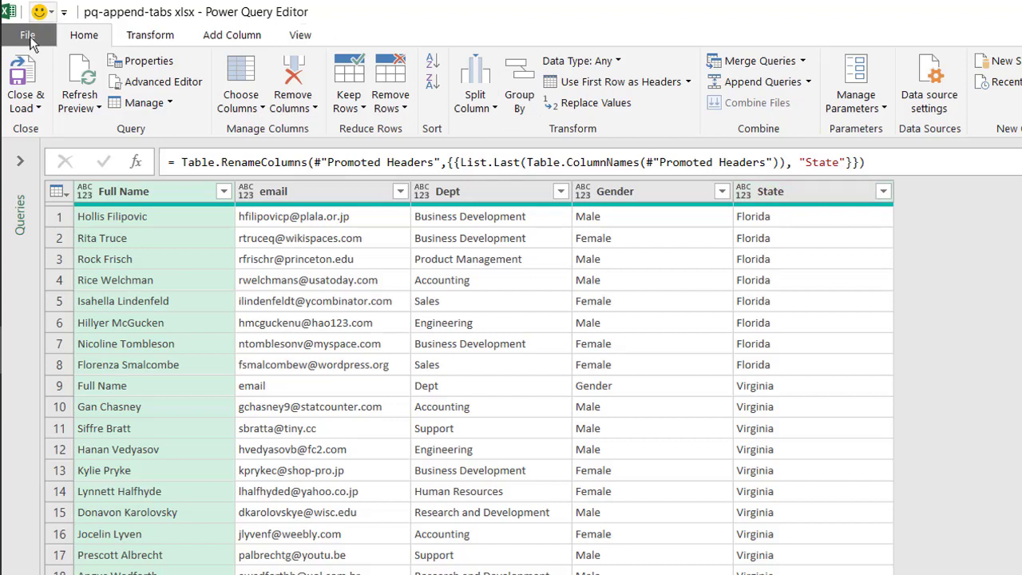
{"action": "left_click", "coordinate": [27, 70]}
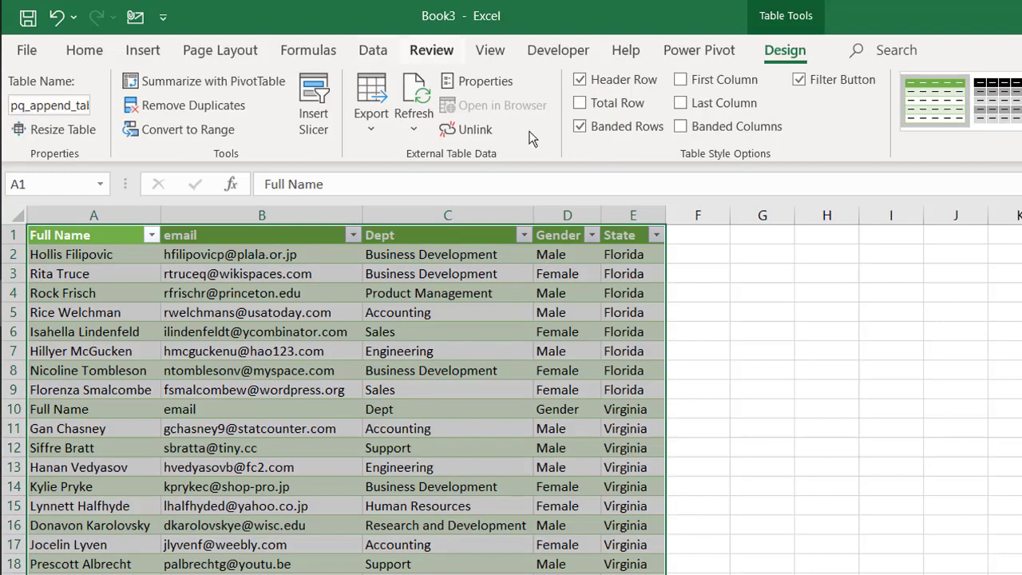
{"action": "left_click", "coordinate": [646, 209]}
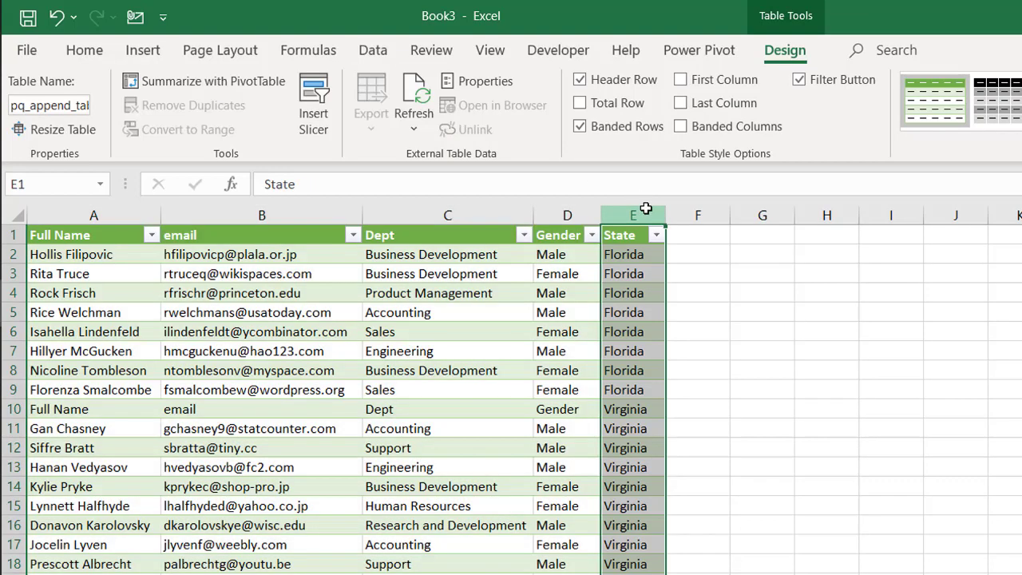